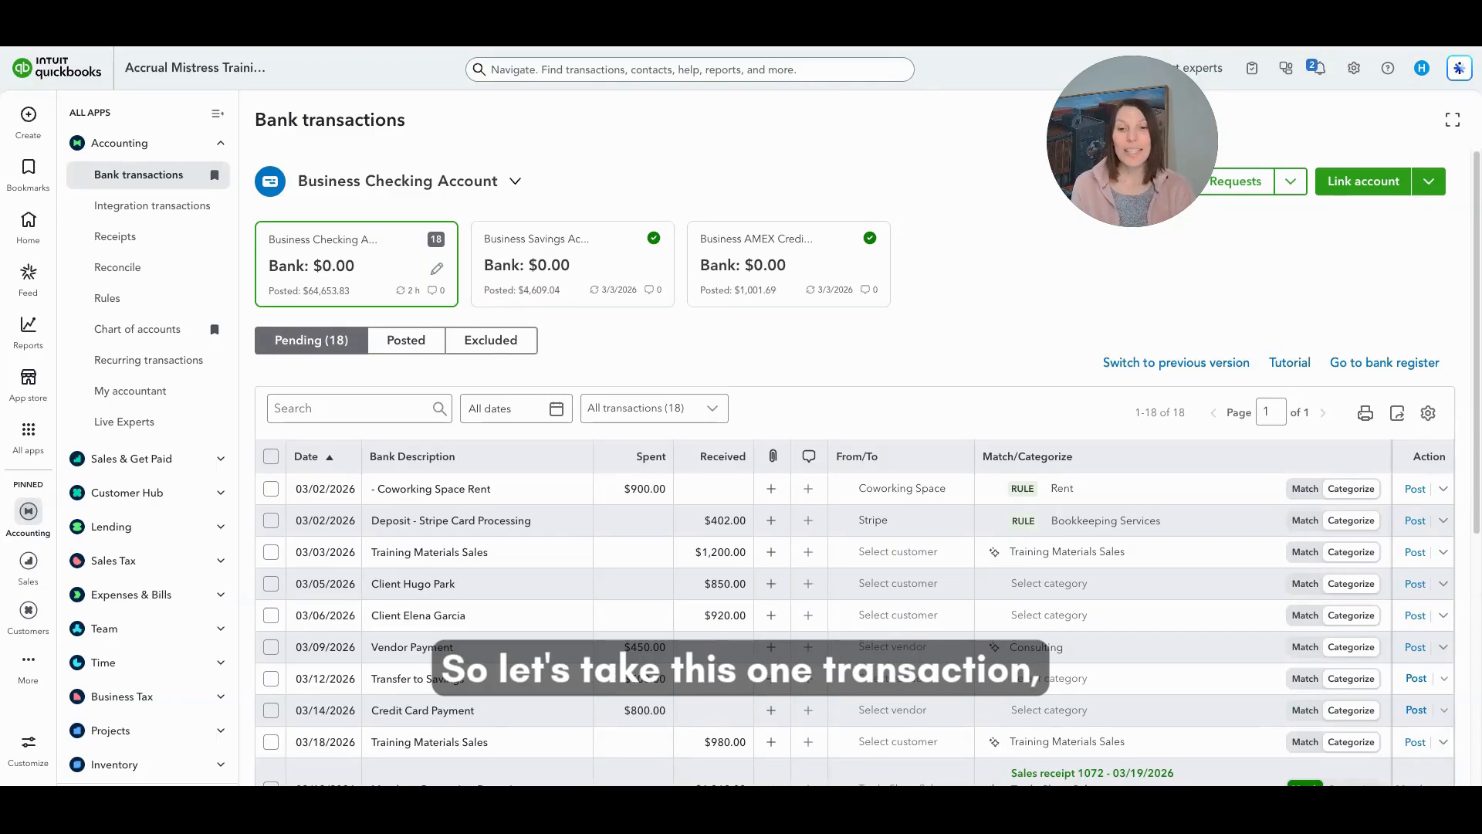
Step: Start a bank deposit into the Business Checking Account dated 03/22/2026
scroll(322, 574, "down", 5)
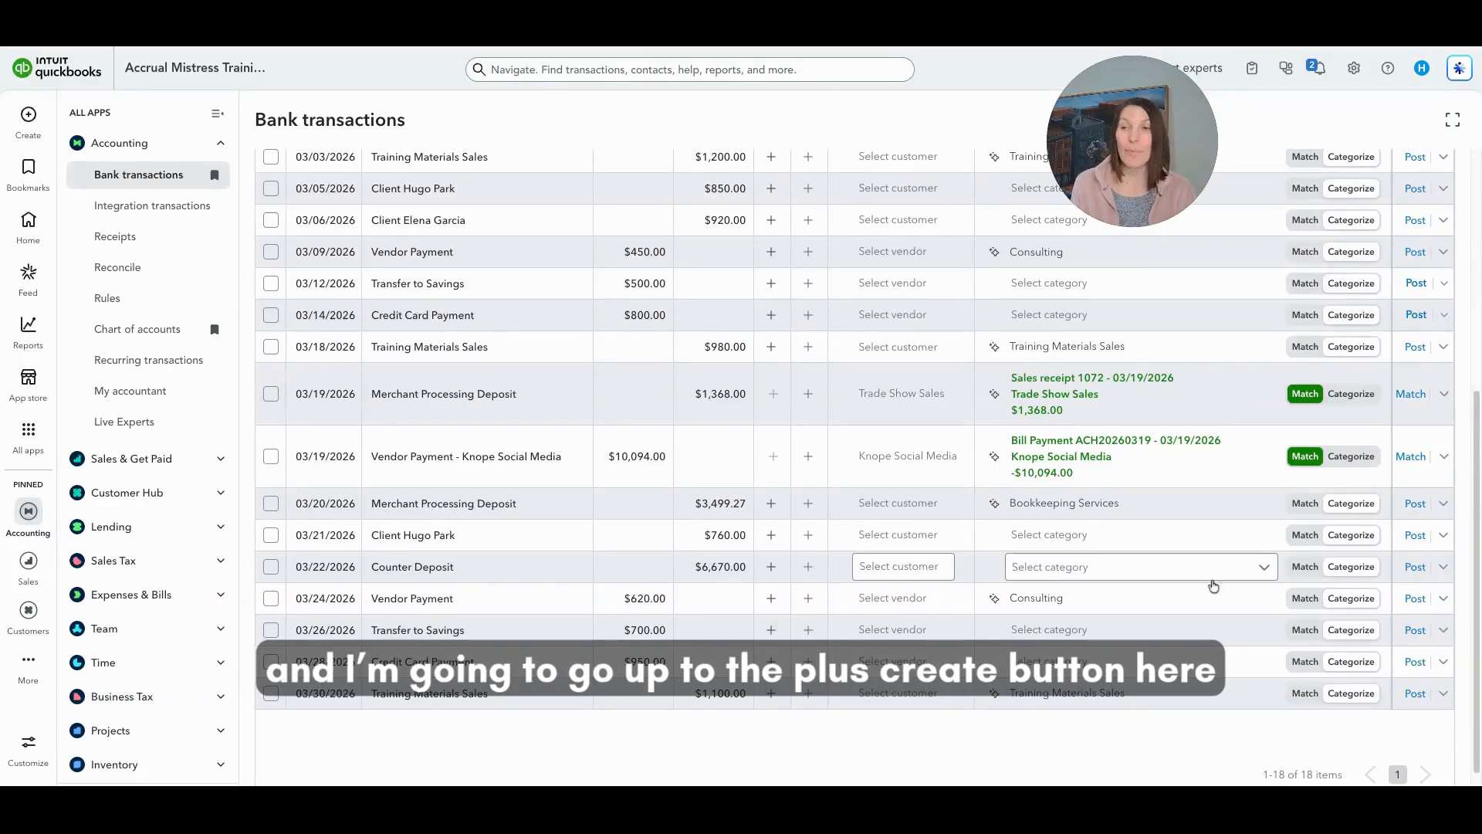
left_click(32, 130)
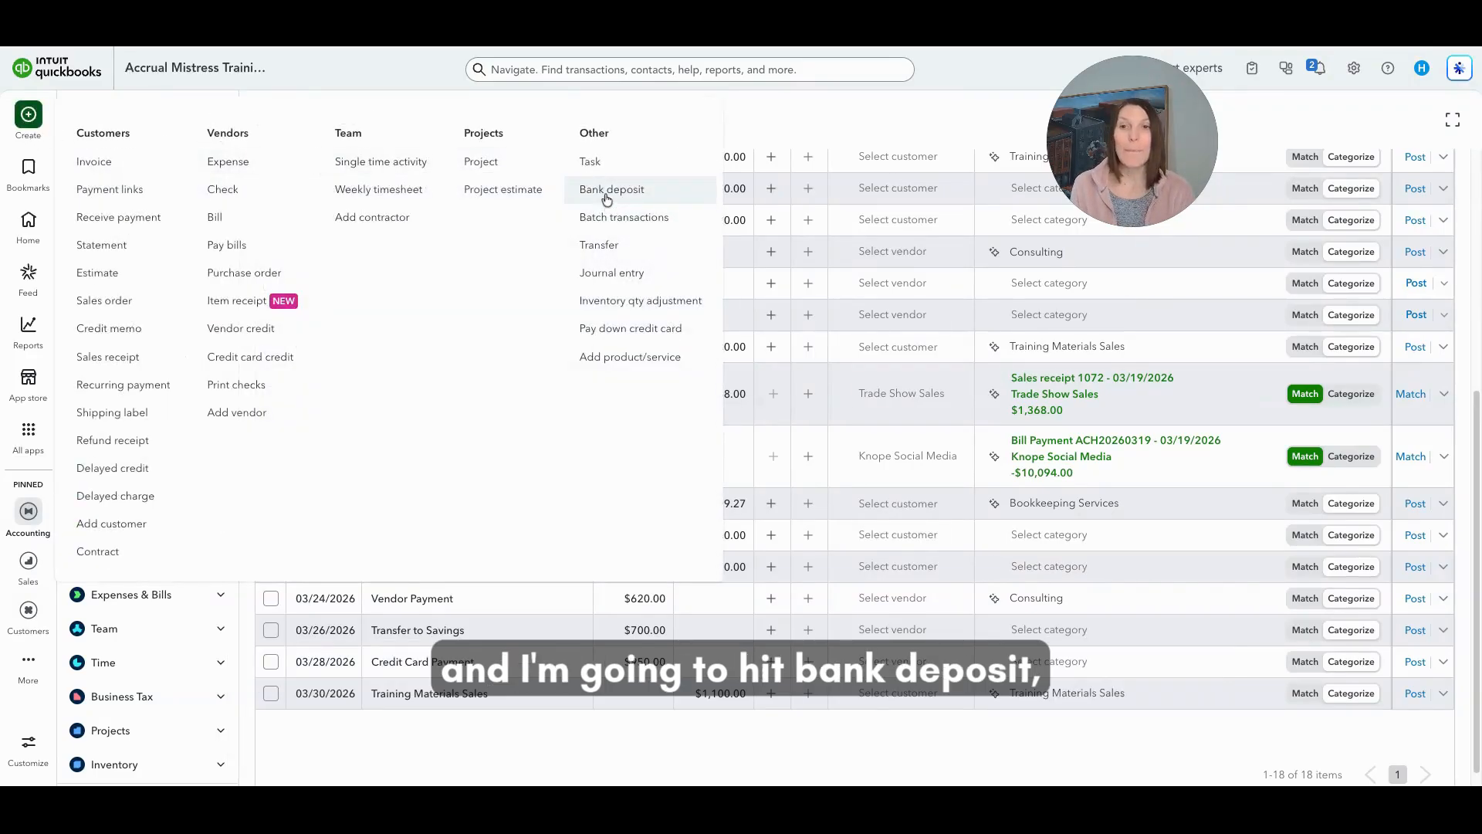
left_click(606, 195)
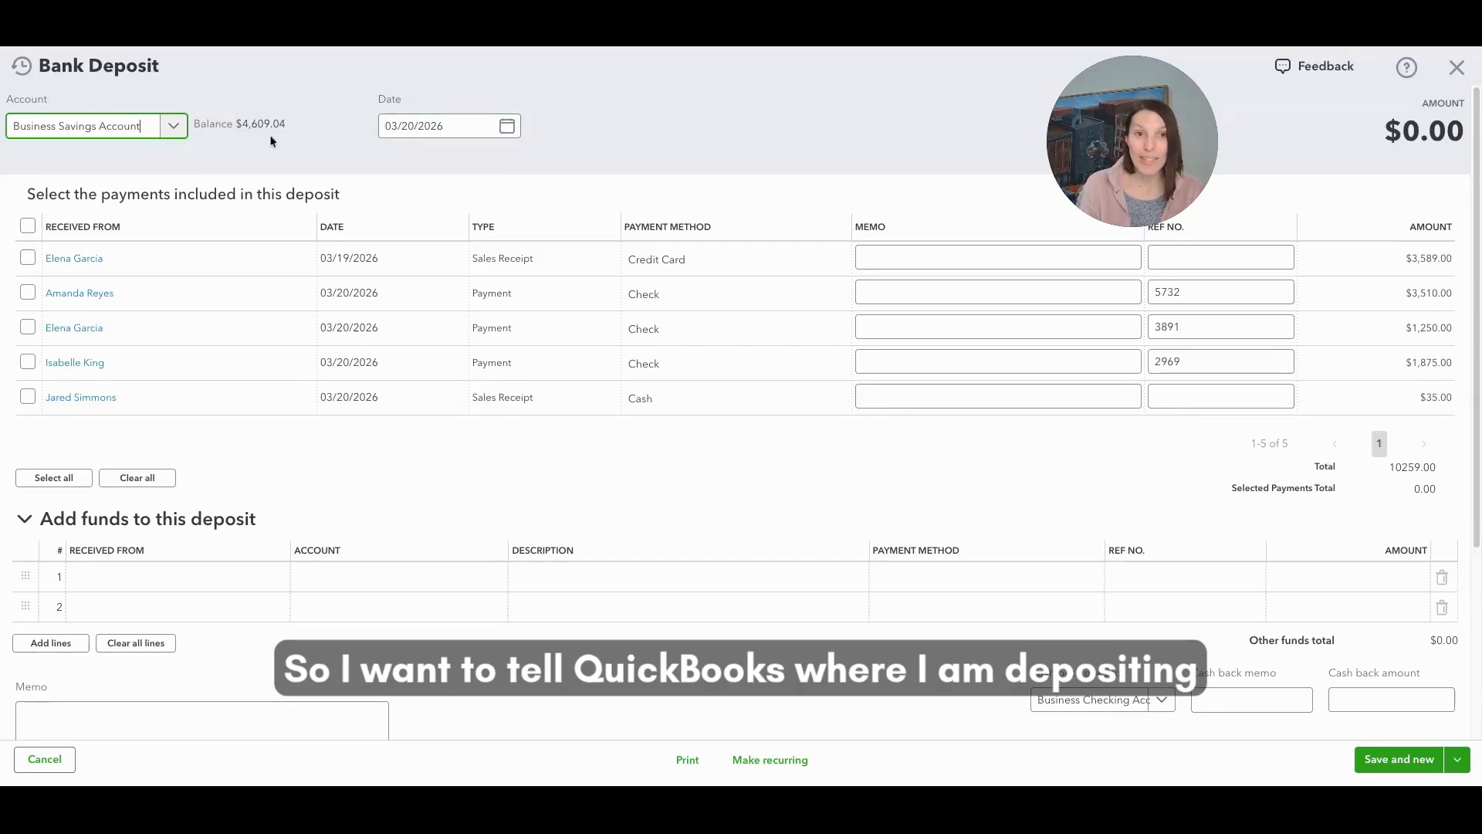
left_click(184, 128)
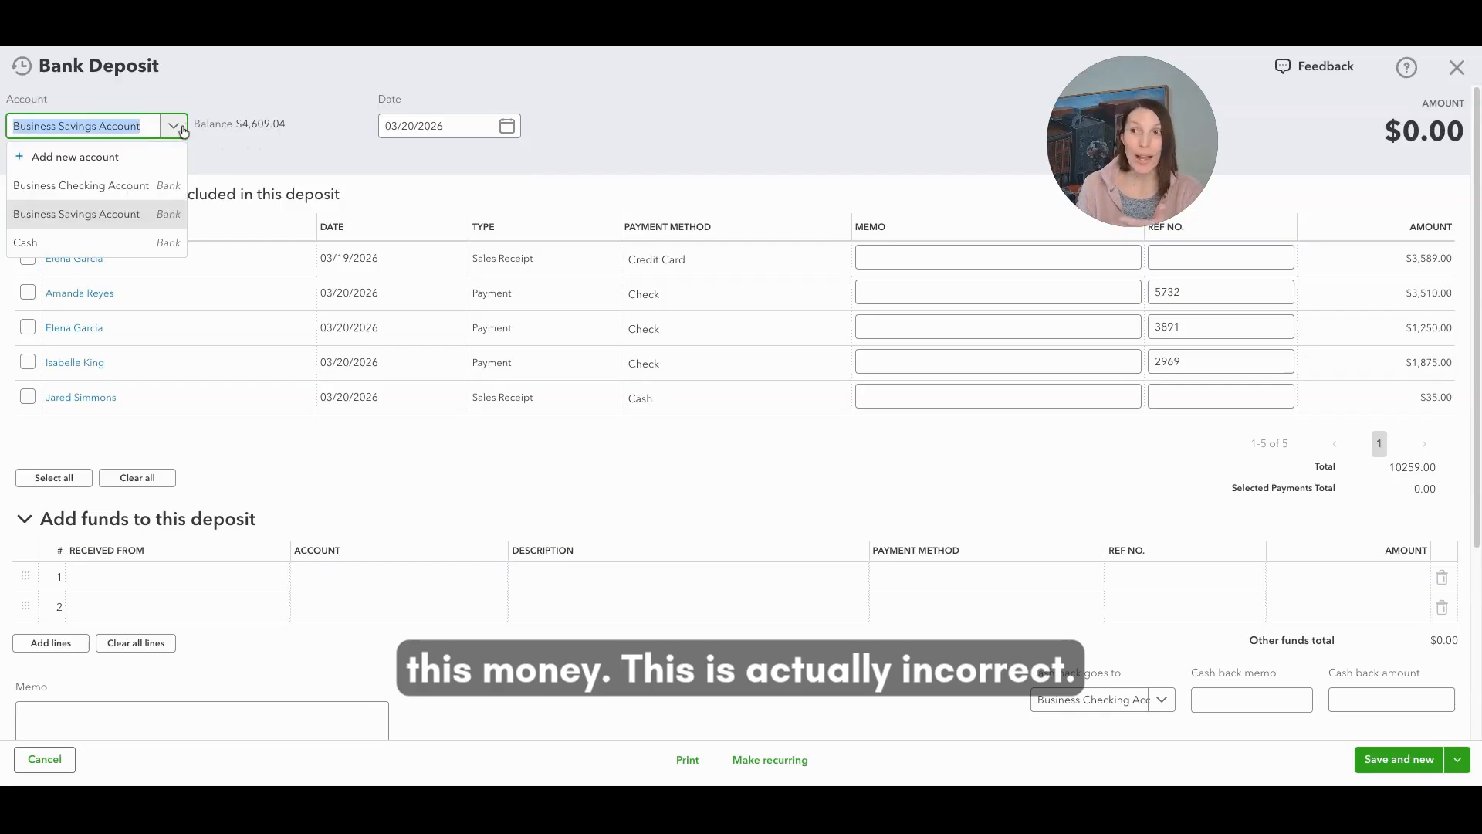
left_click(148, 194)
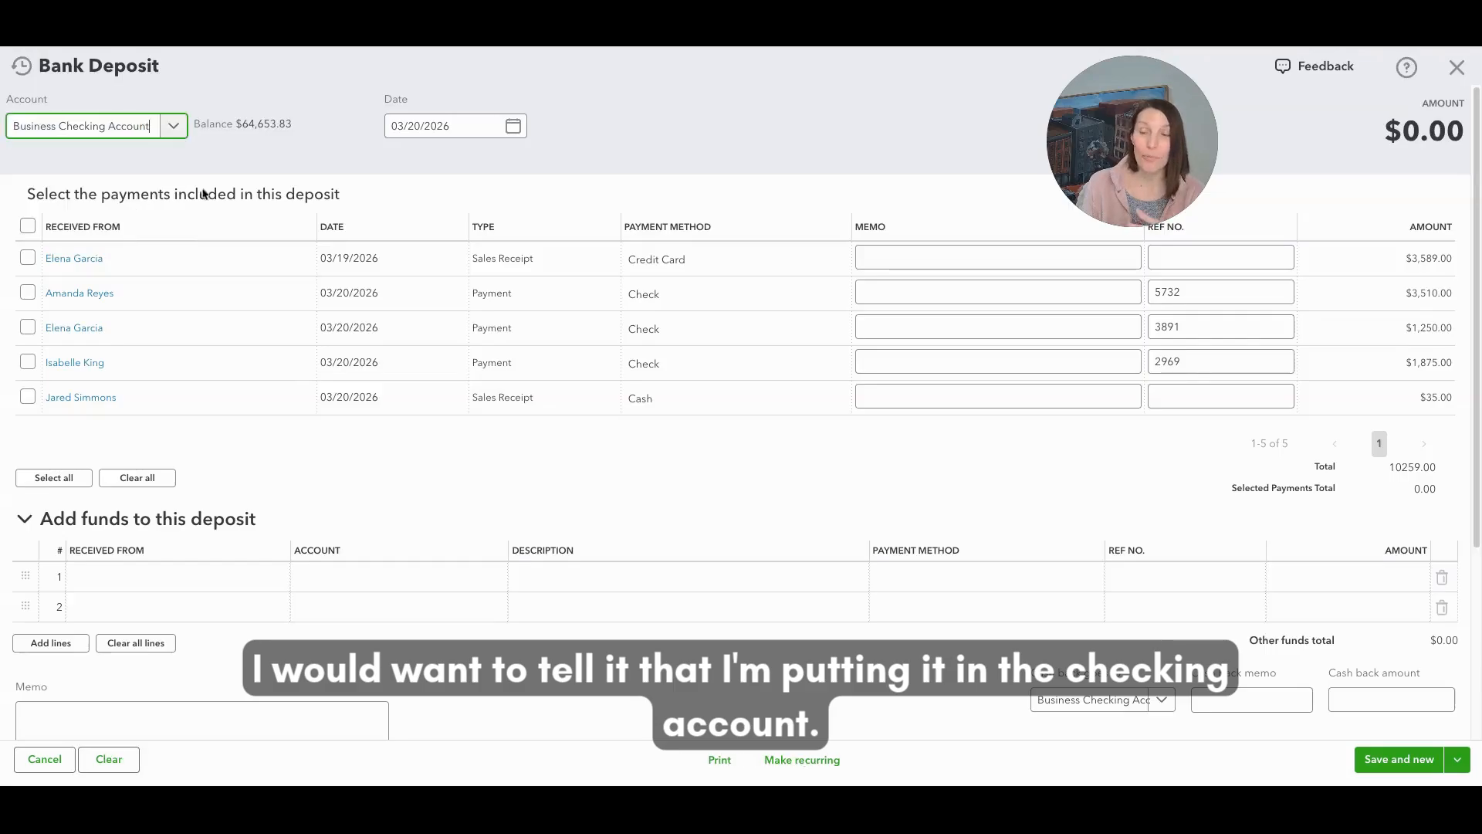
left_click(463, 132)
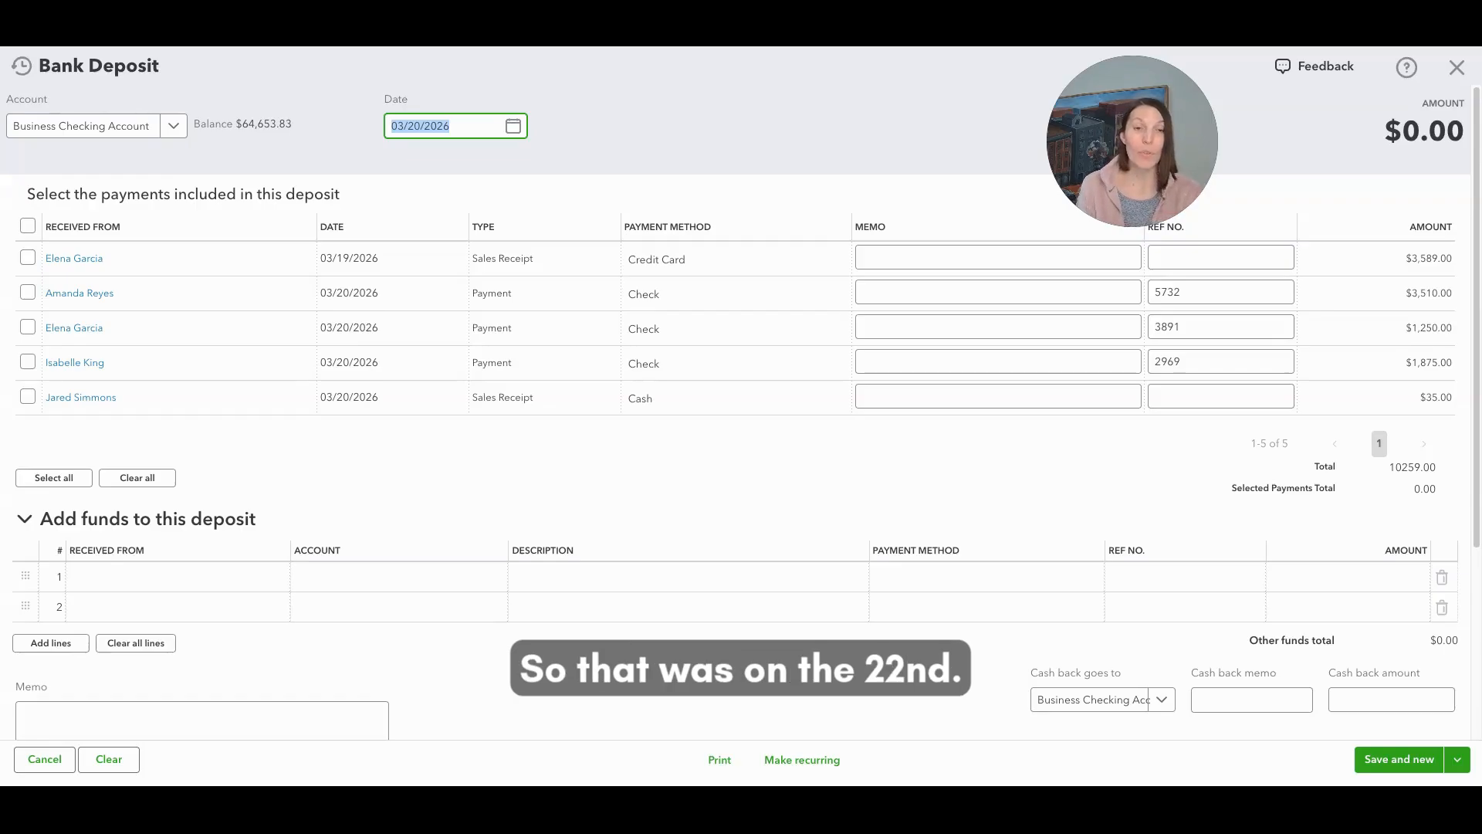
type("03/22")
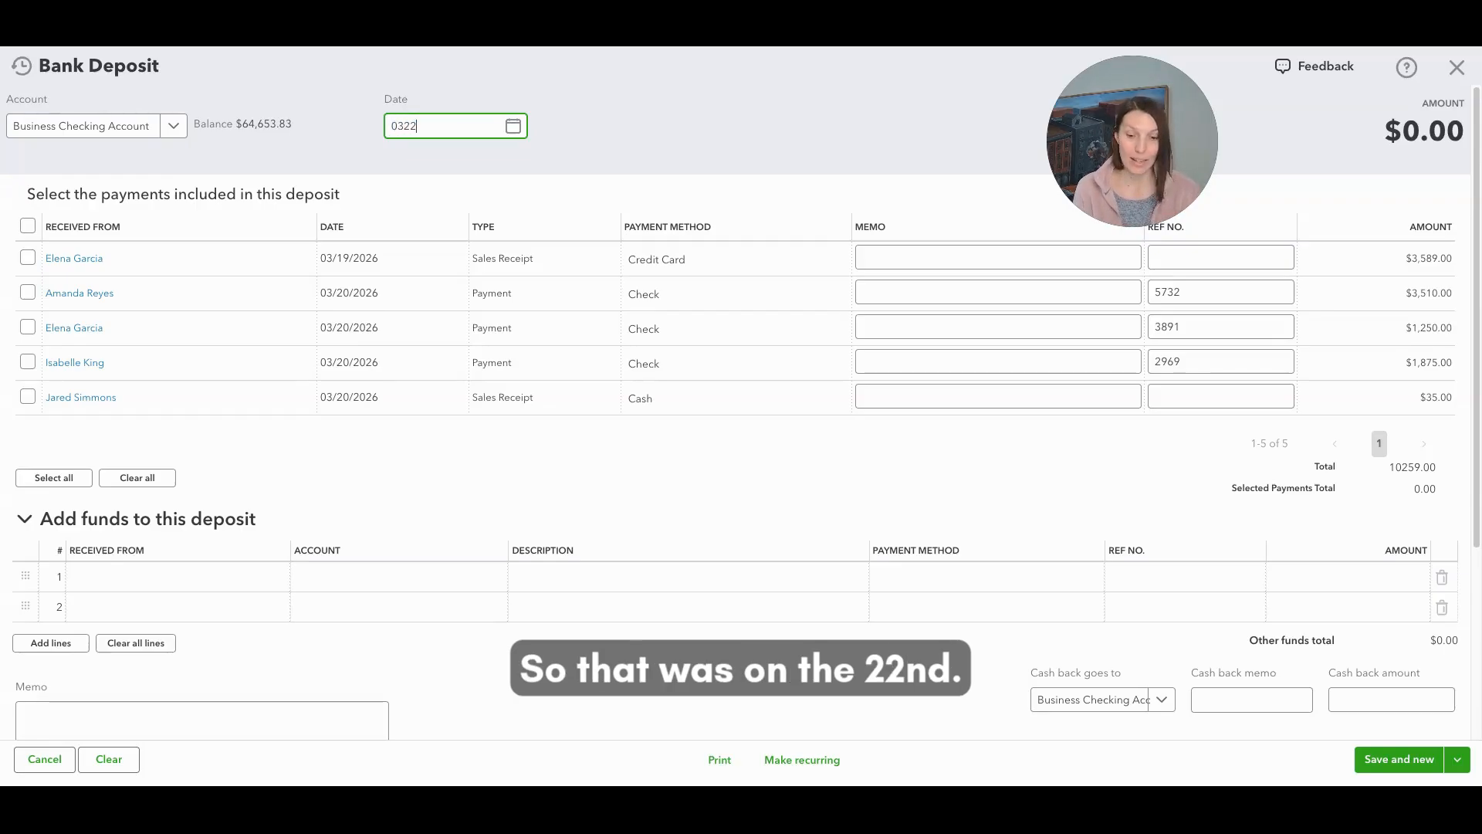
key("Tab")
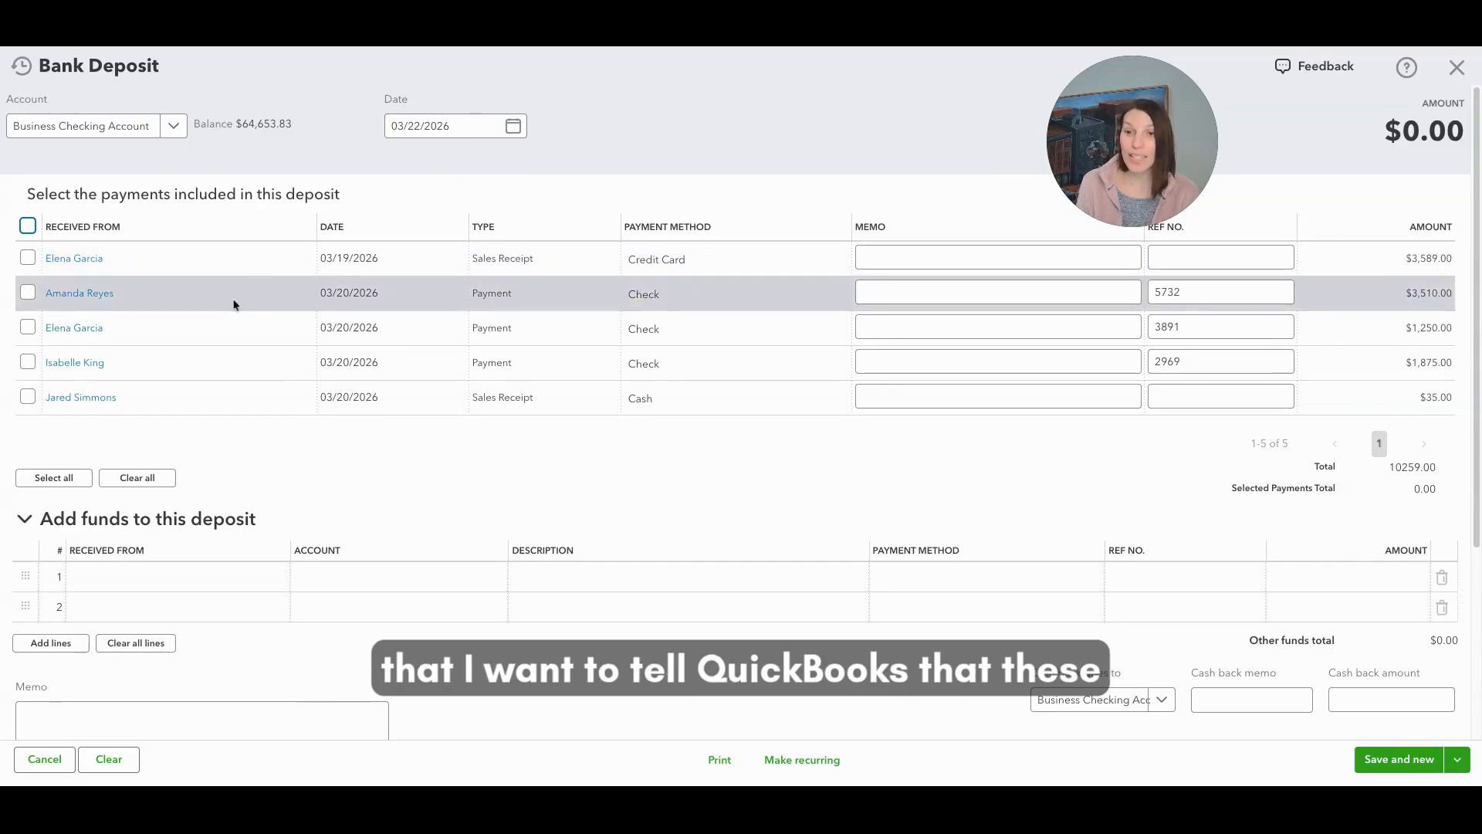
Step: Include the three check payments and the cash sales receipt dated 03/20/2026 in the deposit, and close it without saving
left_click(28, 292)
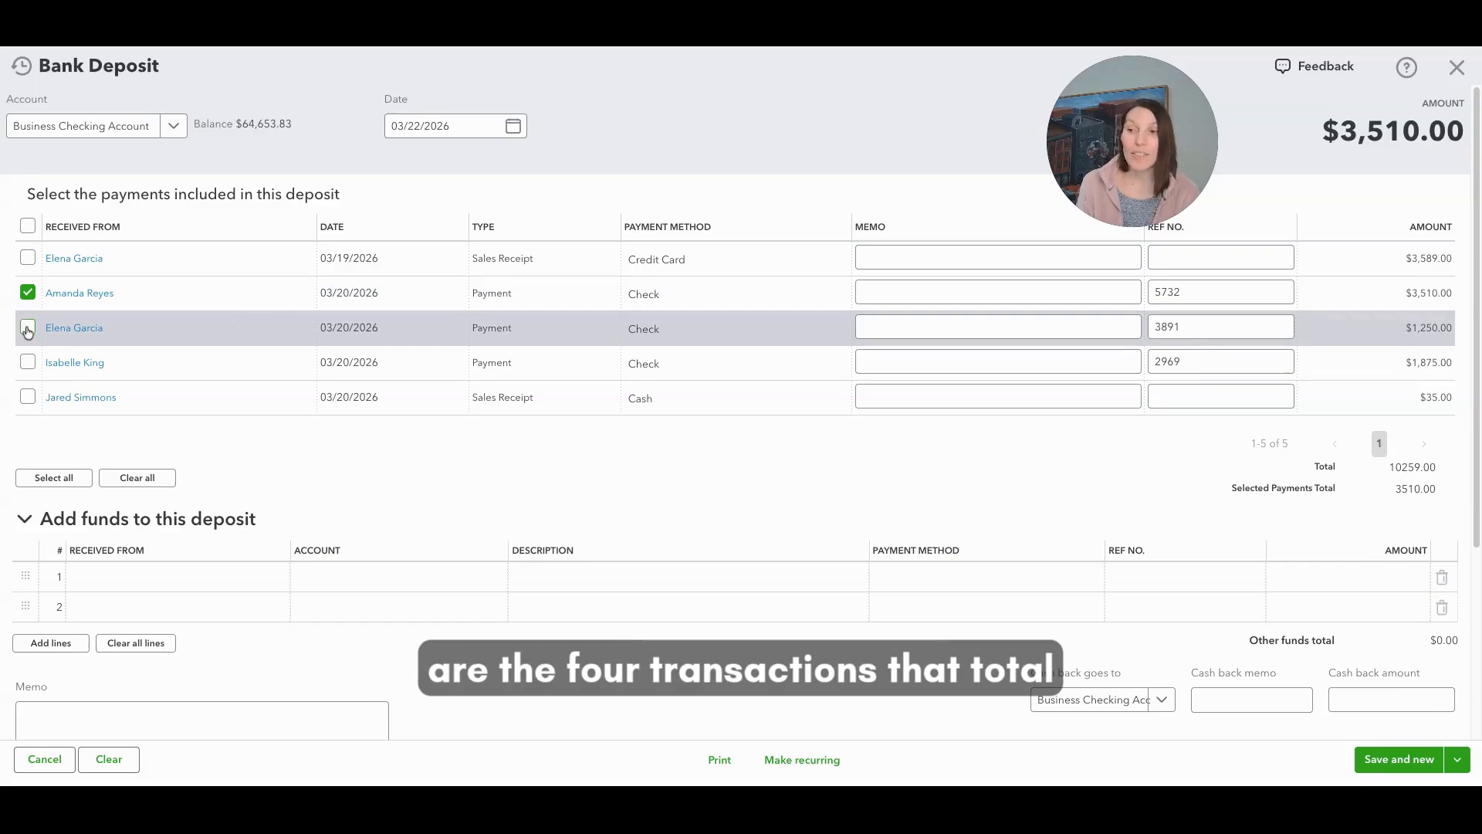
left_click(28, 327)
left_click(28, 362)
left_click(28, 397)
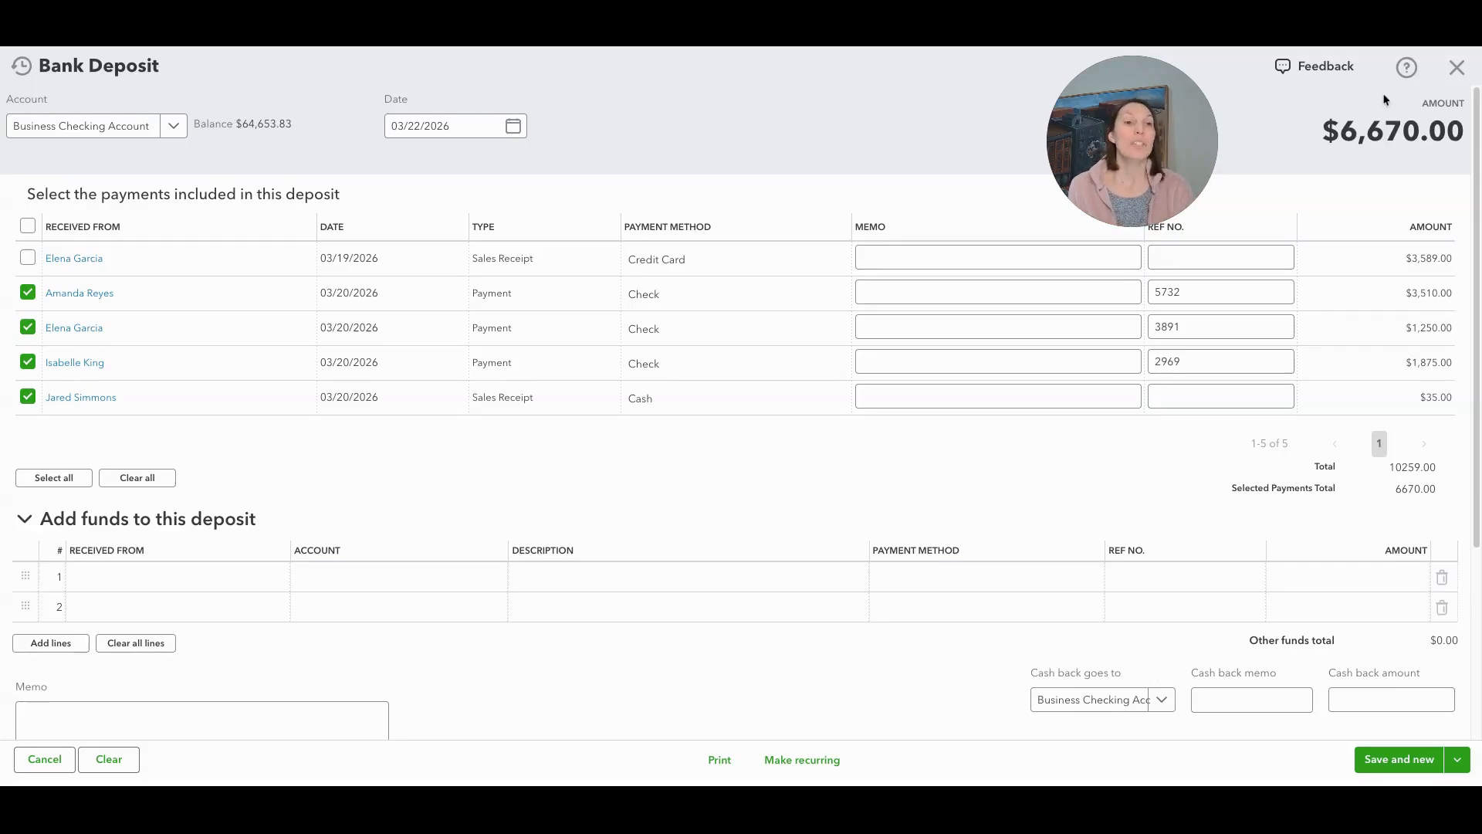
left_click(1457, 69)
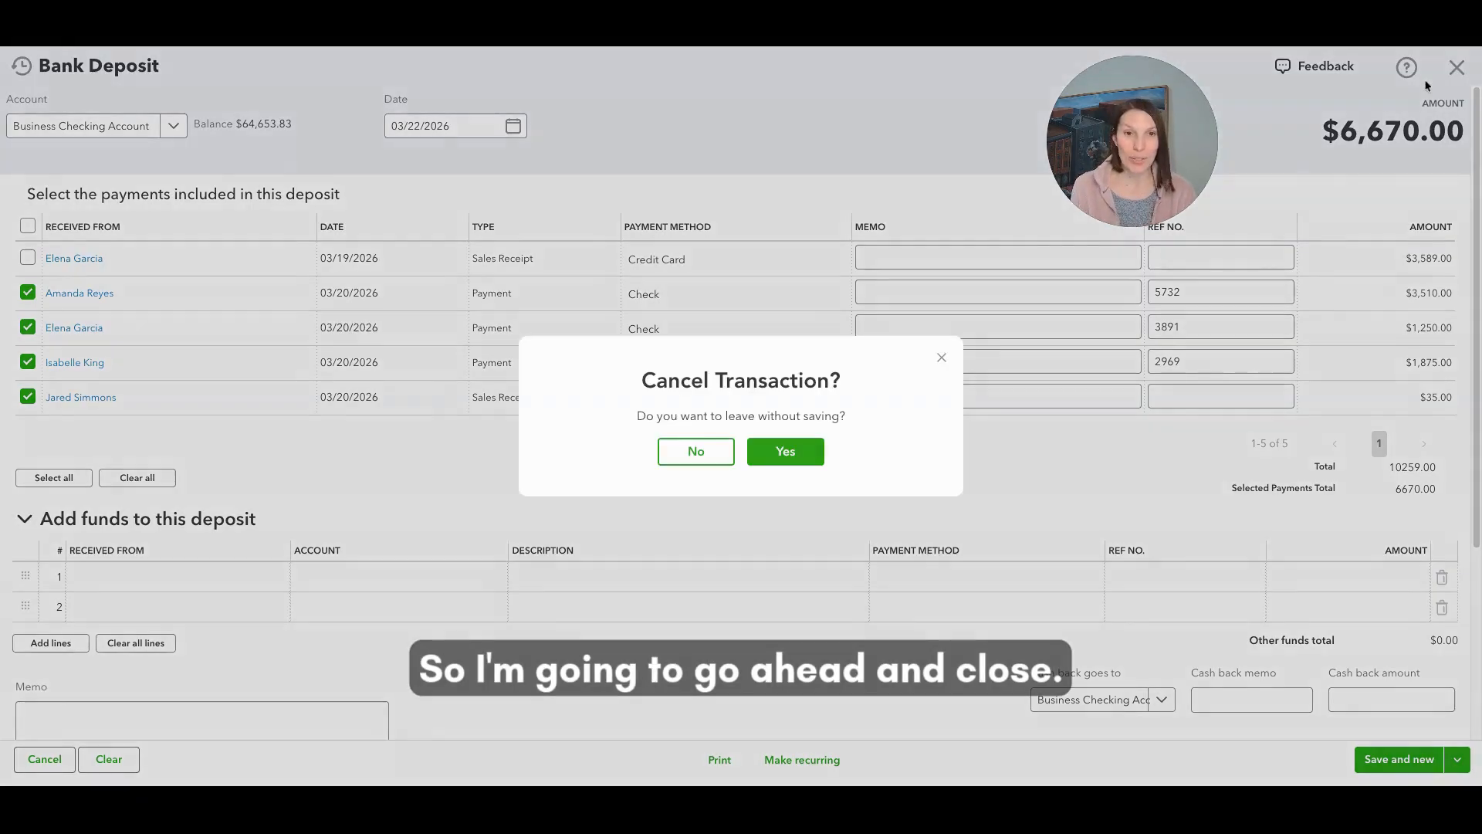
left_click(802, 449)
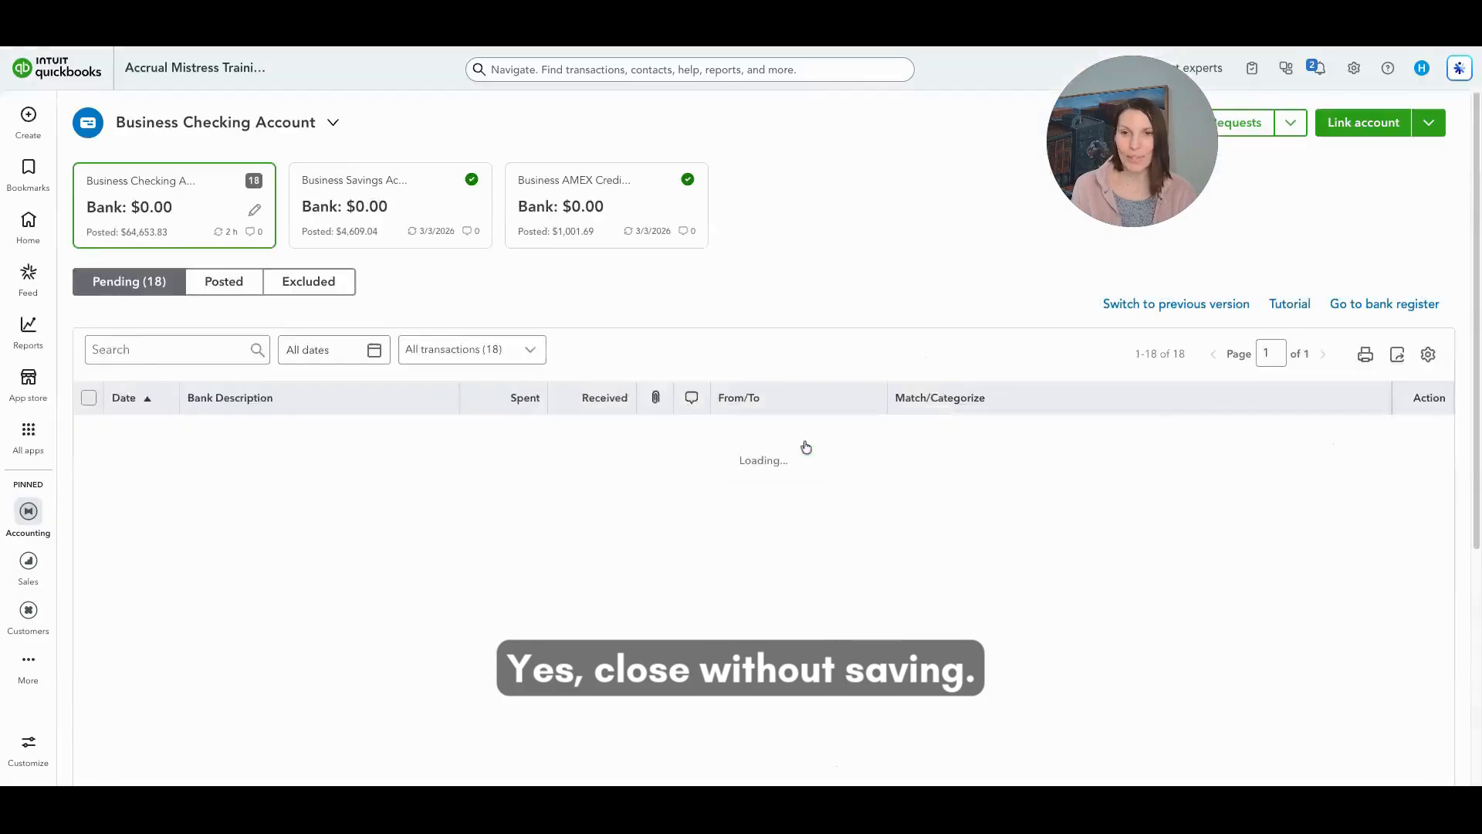
Step: Open the match search for the 03/22/2026 Counter Deposit of $6,670.00 in the pending bank transactions
scroll(770, 490, "down", 3)
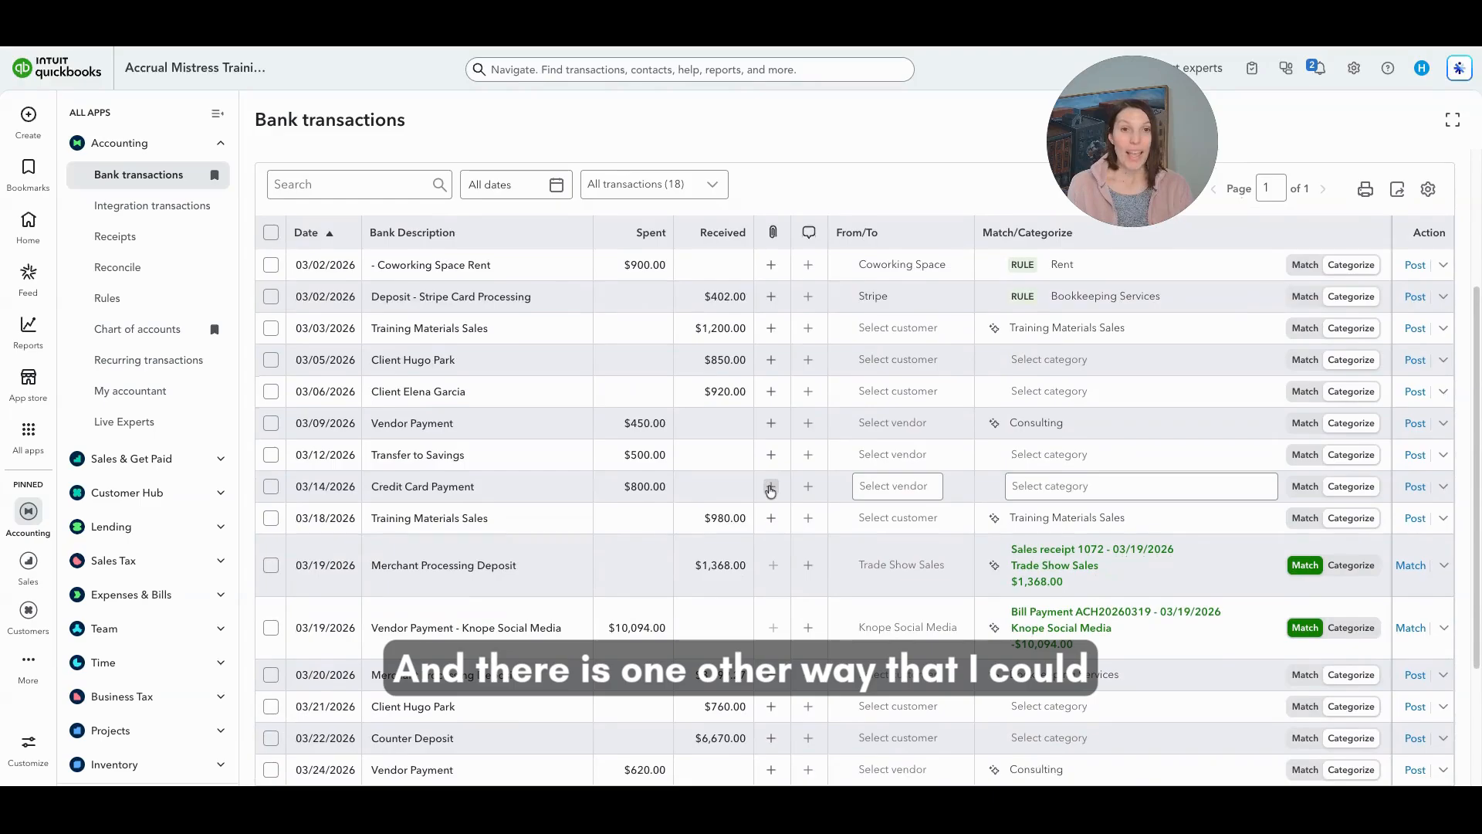
scroll(771, 491, "down", 1)
scroll(770, 489, "down", 3)
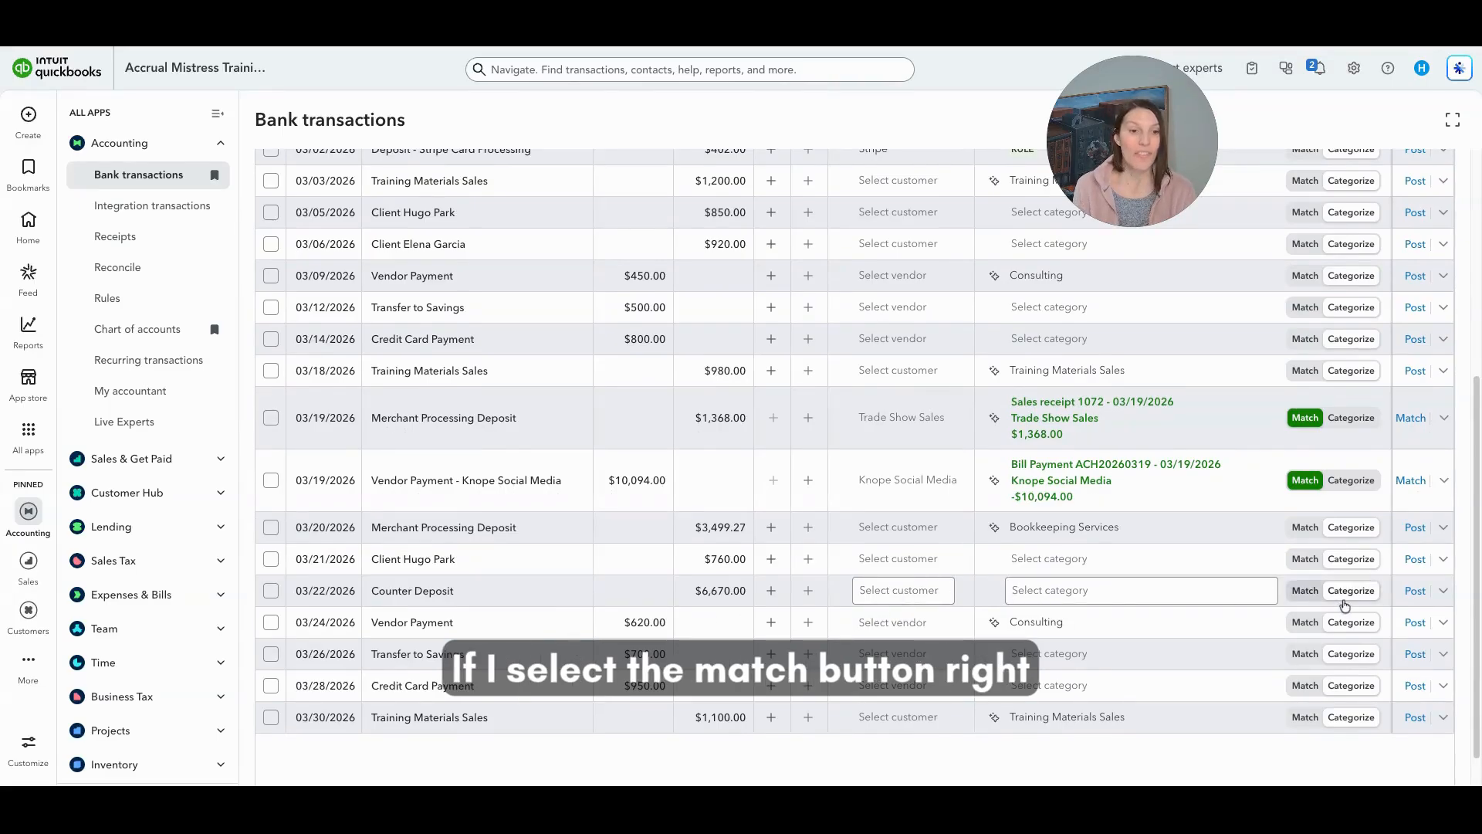
left_click(1304, 592)
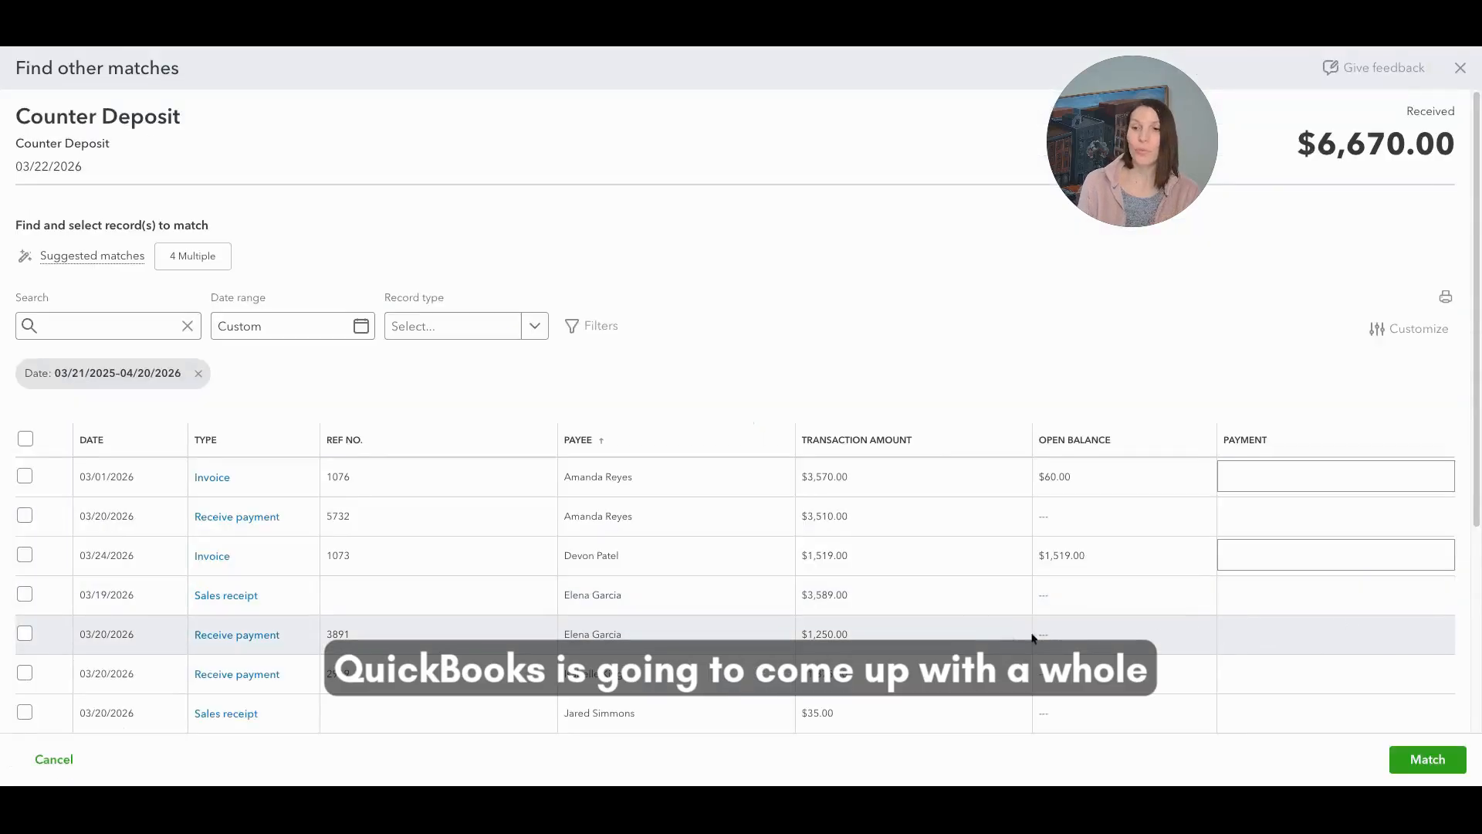
Step: Select the three received payments and the $35.00 sales receipt dated 03/20/2026 as matching records
scroll(888, 494, "down", 3)
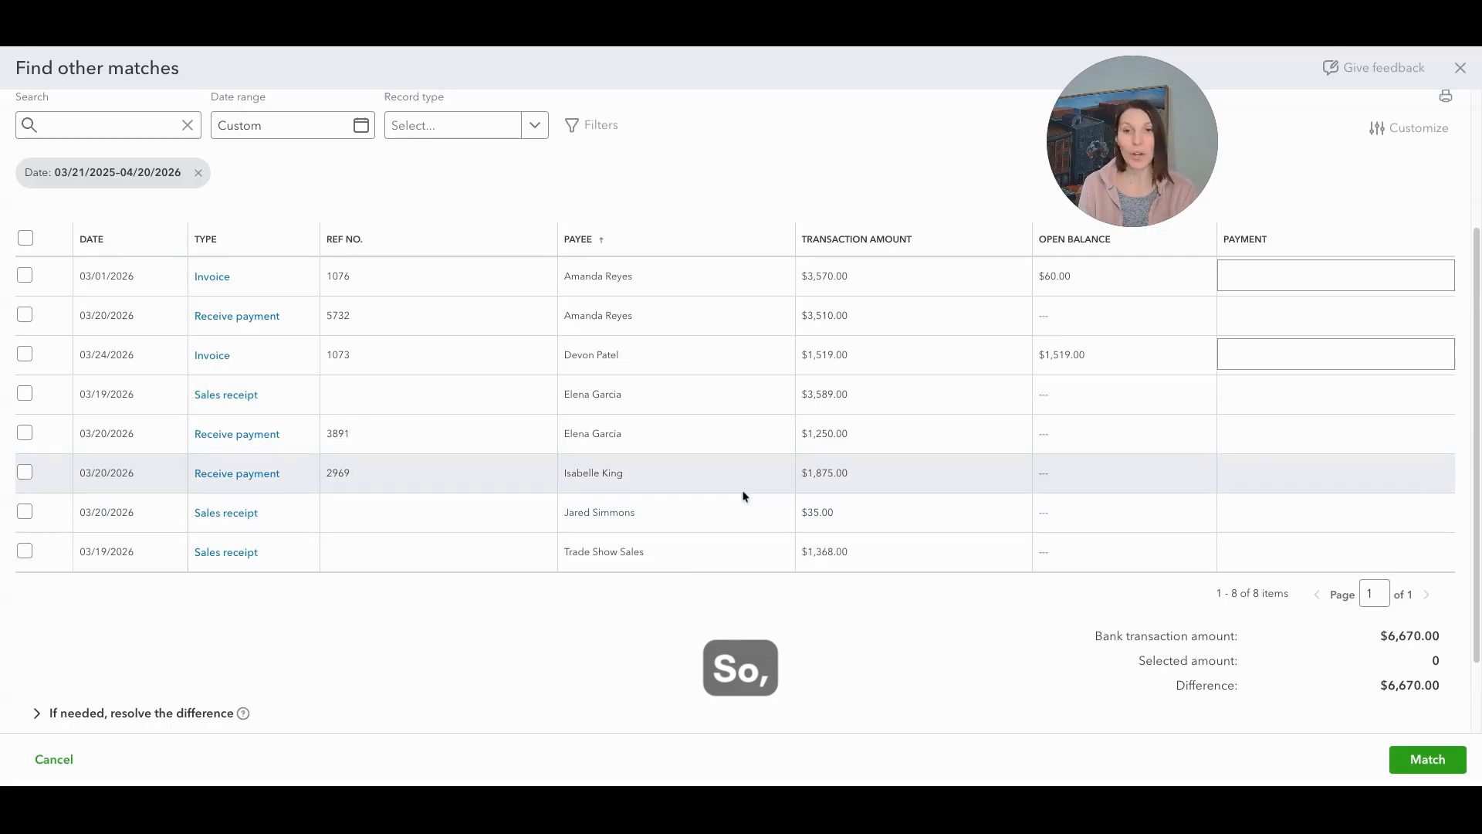
left_click(26, 315)
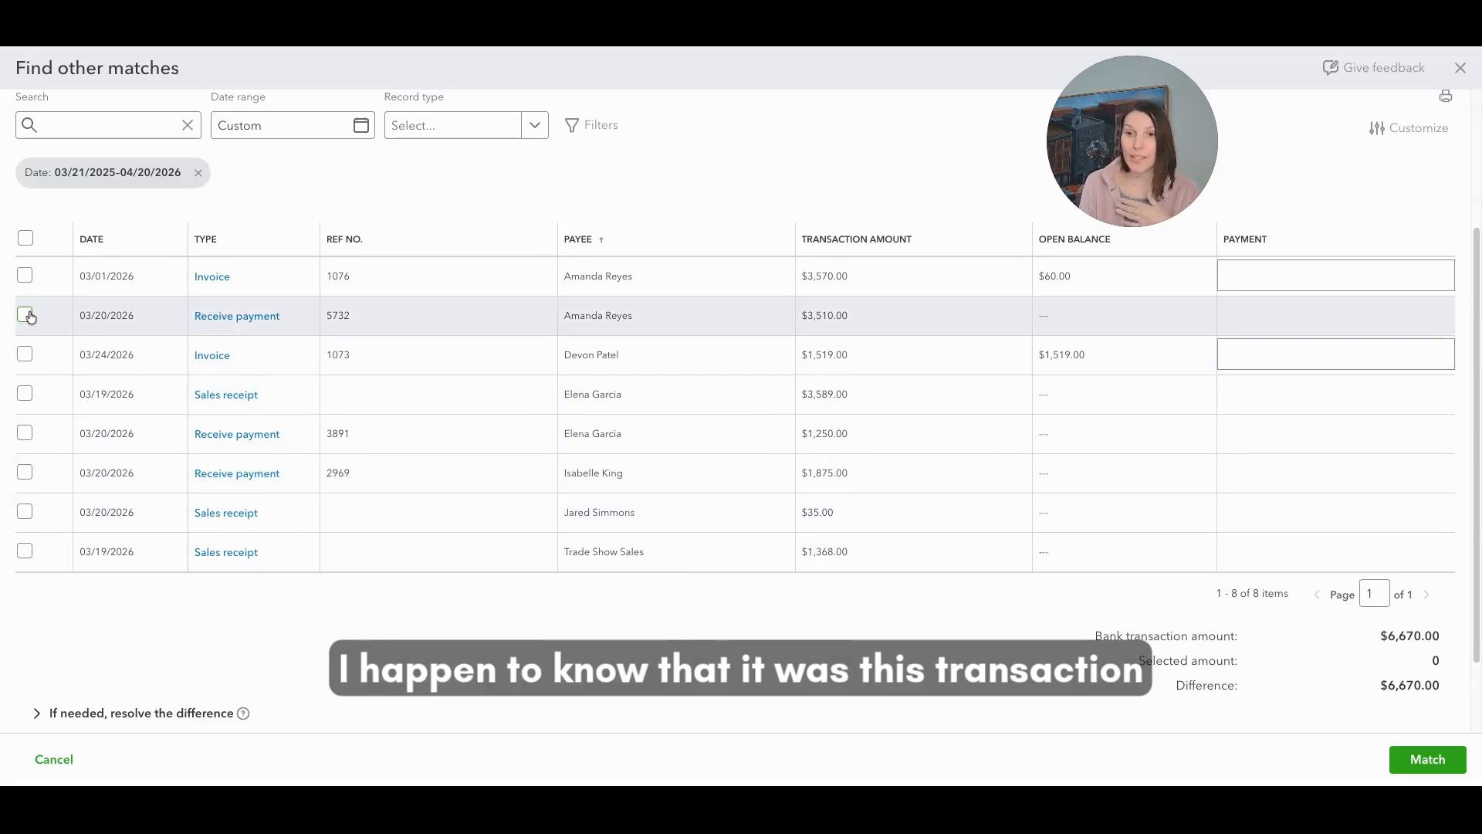
left_click(25, 434)
left_click(25, 471)
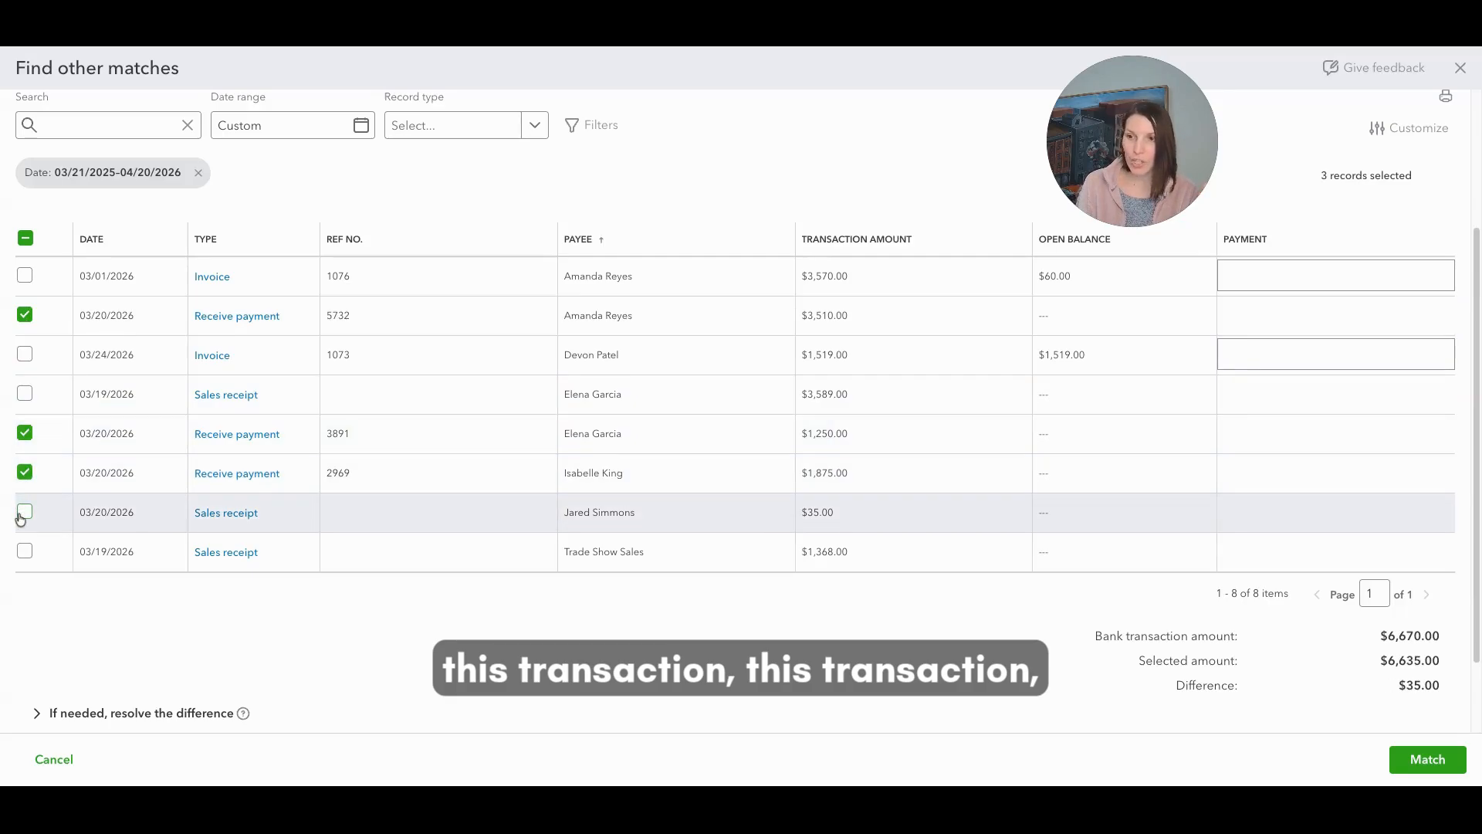
left_click(23, 514)
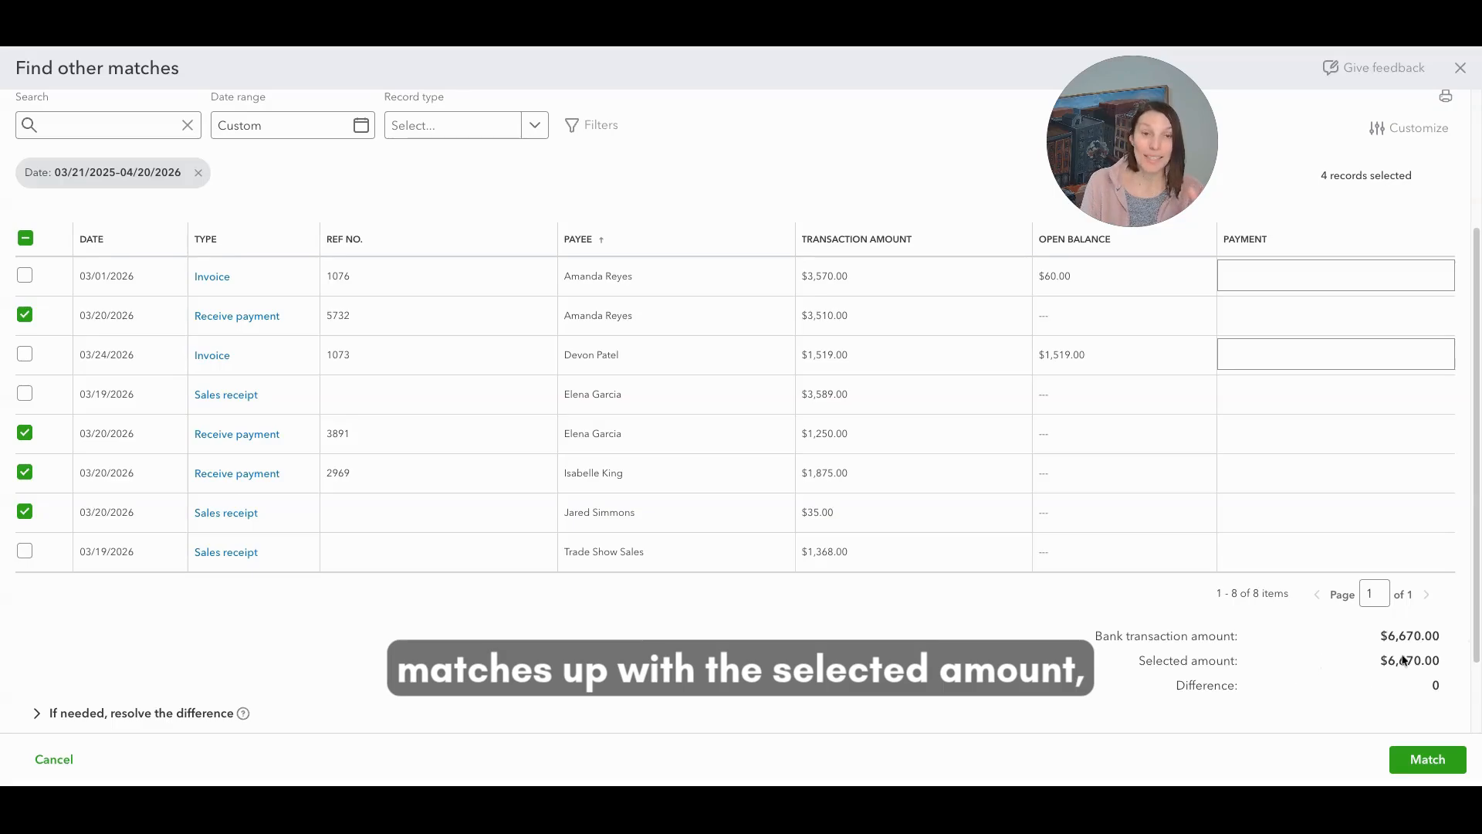
Step: Try resolving the difference with the $35.00 sales receipt deselected, then reselect the receipt and clear the resolving row
left_click(24, 512)
scroll(517, 622, "down", 2)
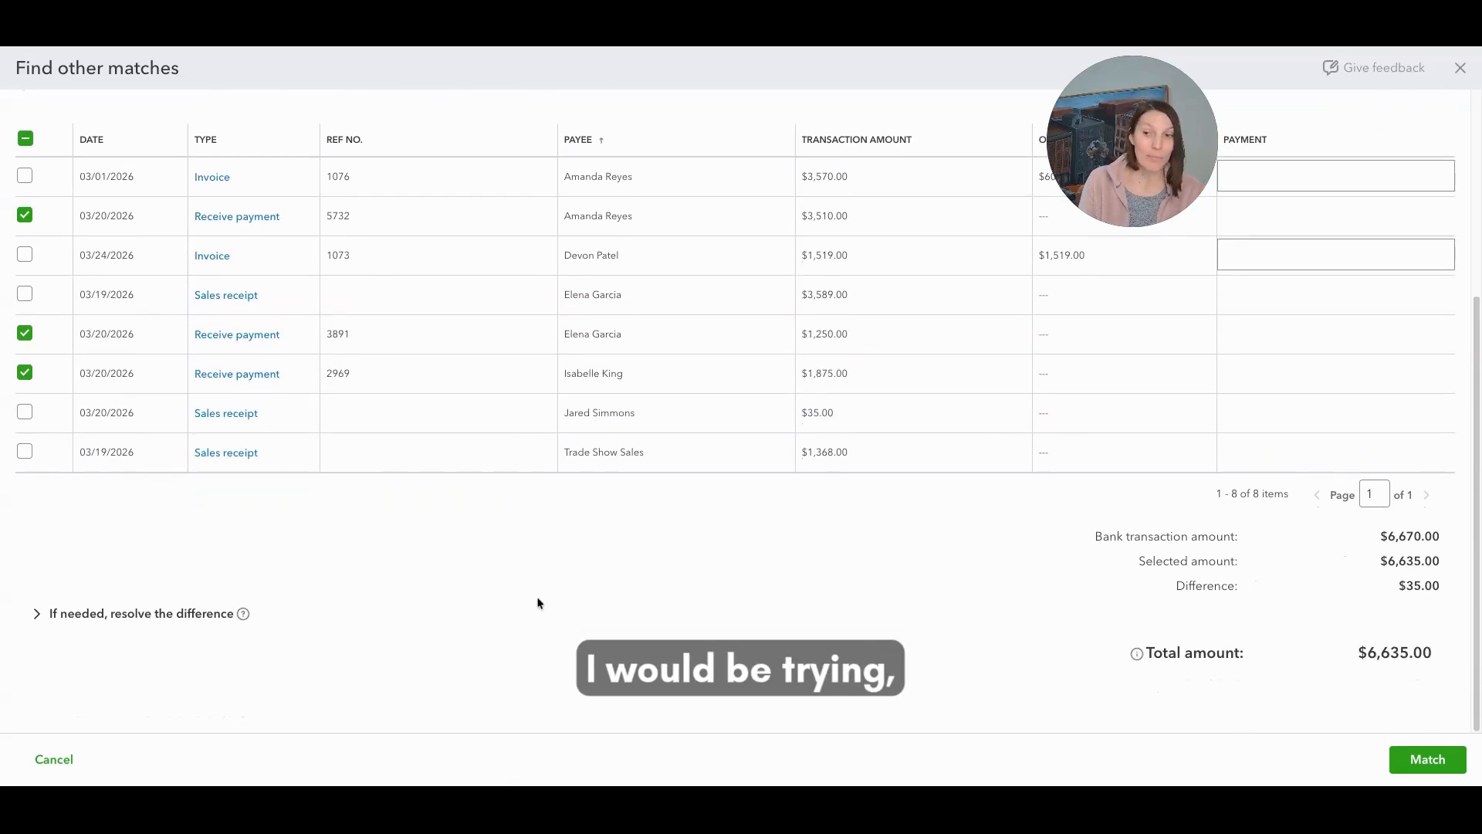
left_click(152, 615)
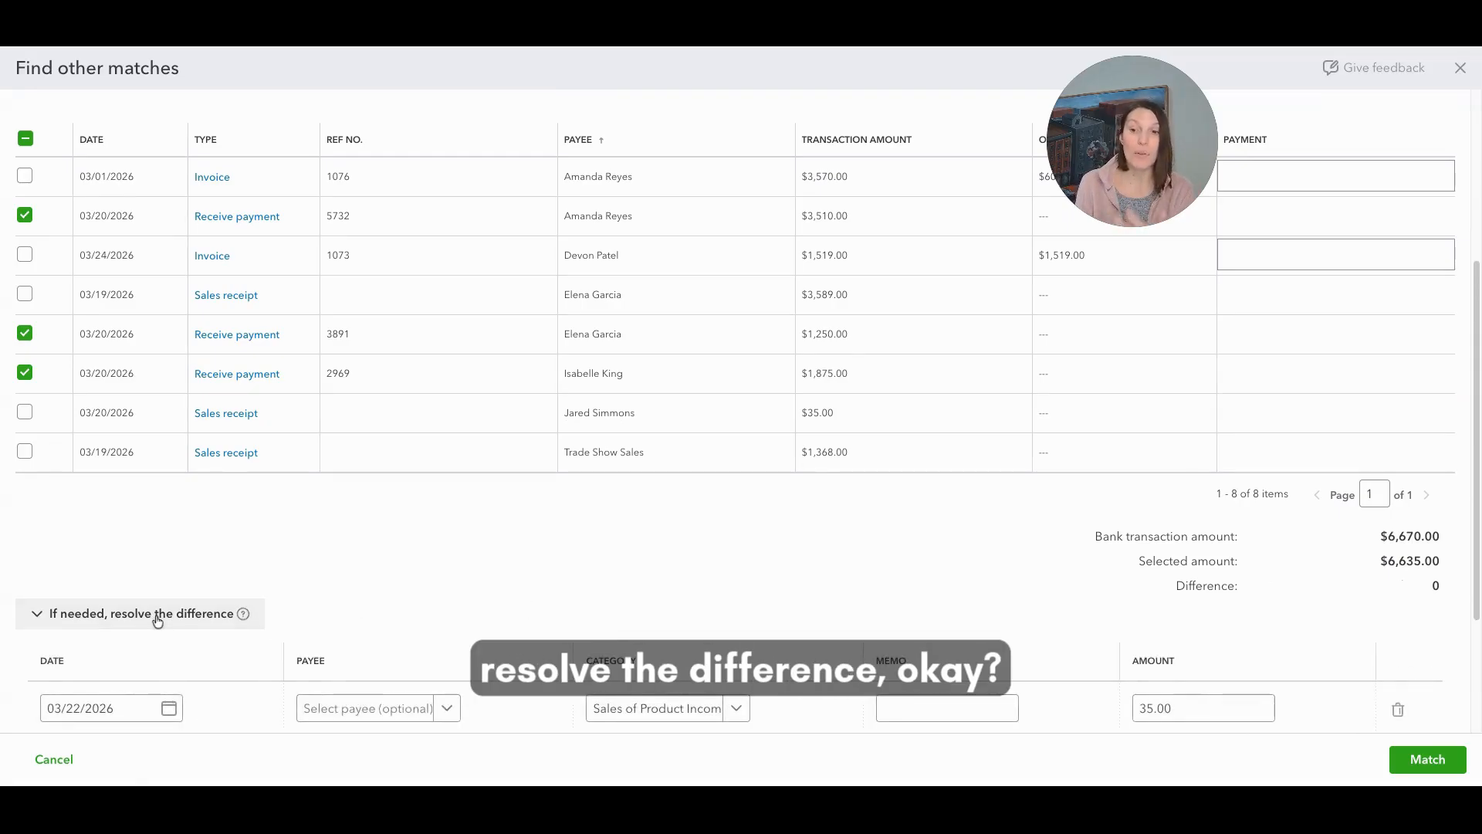
scroll(229, 609, "down", 1)
scroll(230, 609, "down", 2)
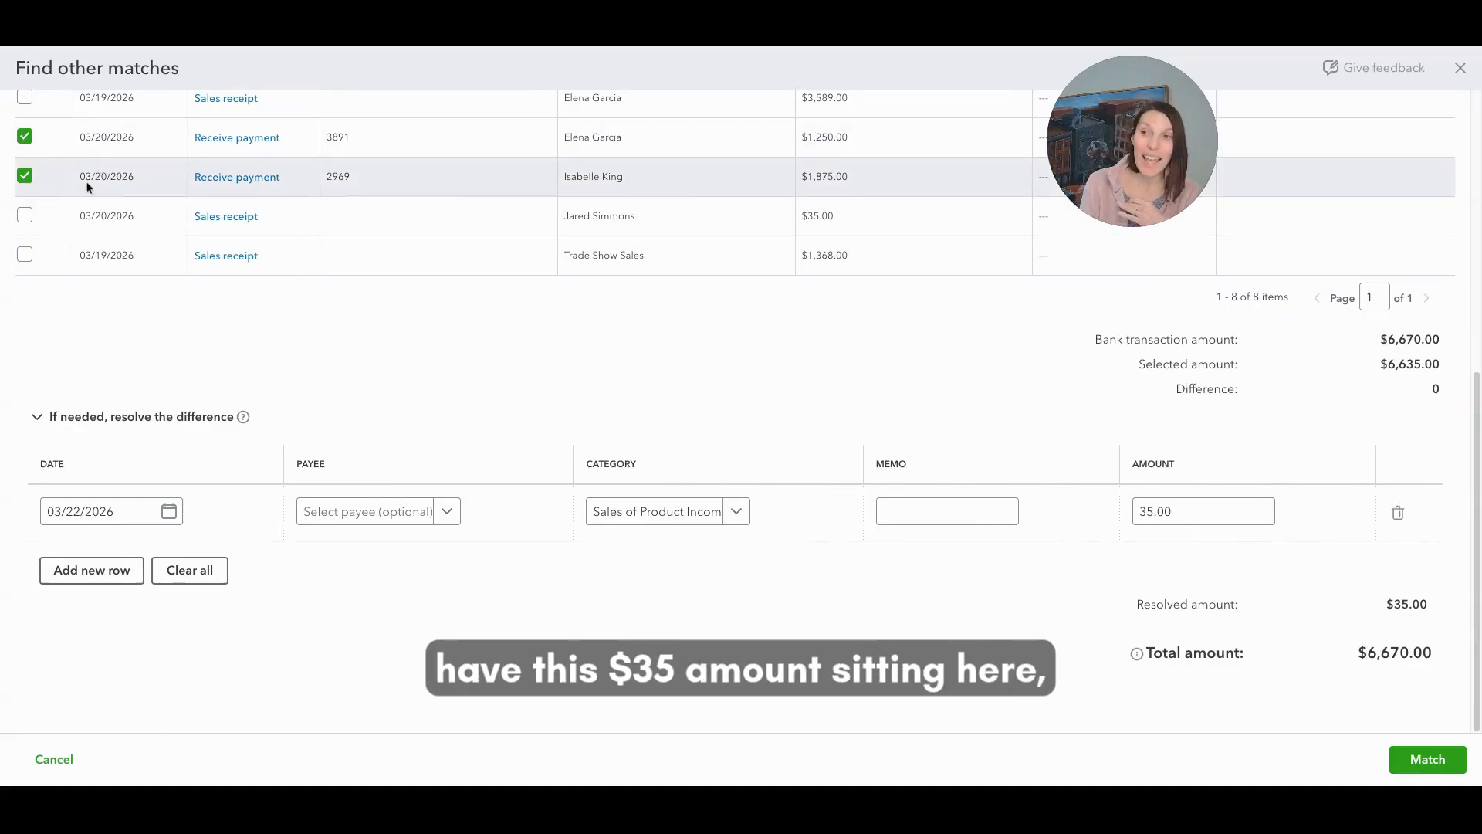
left_click(25, 216)
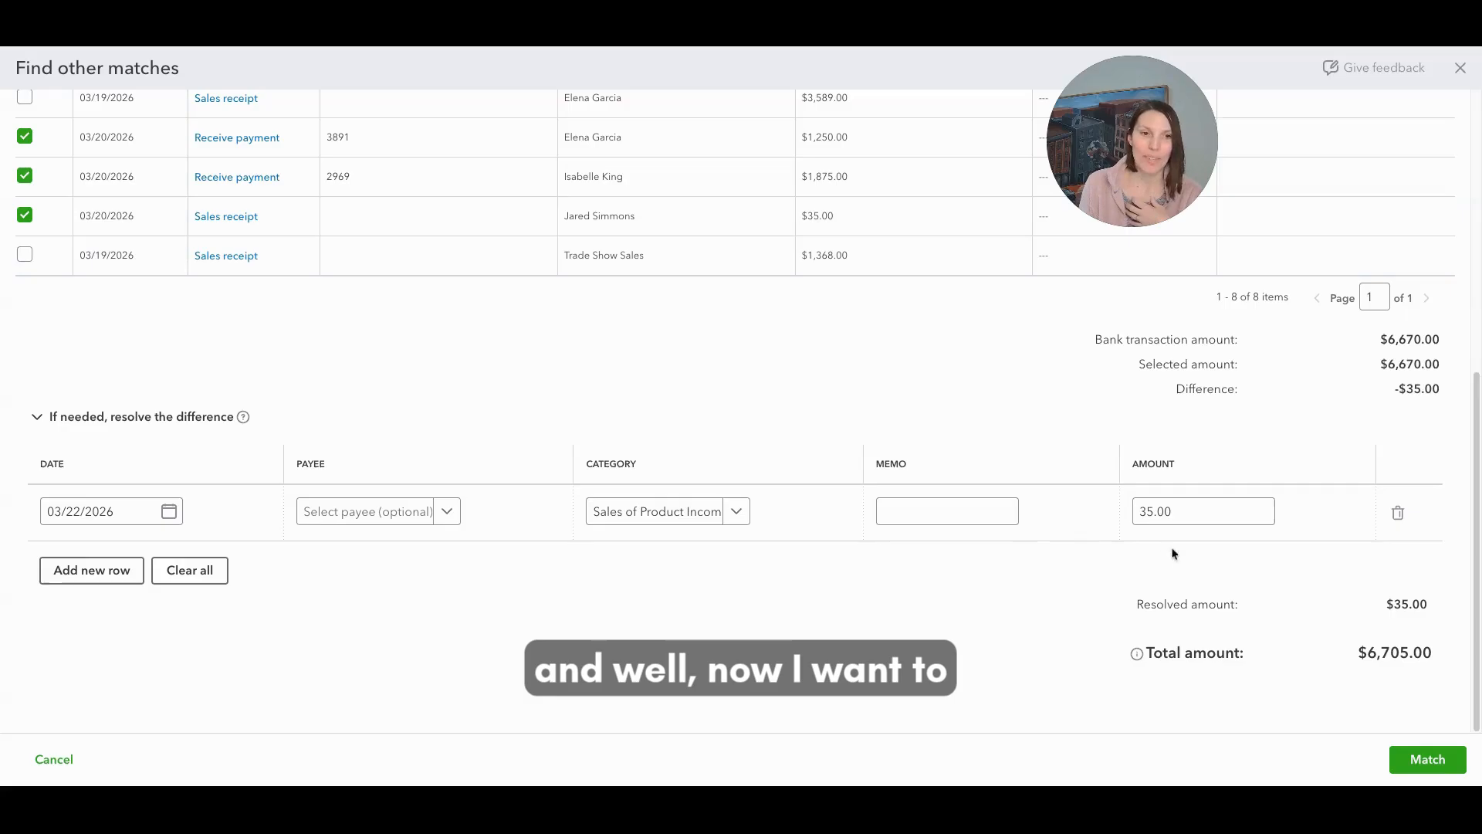
left_click(1396, 516)
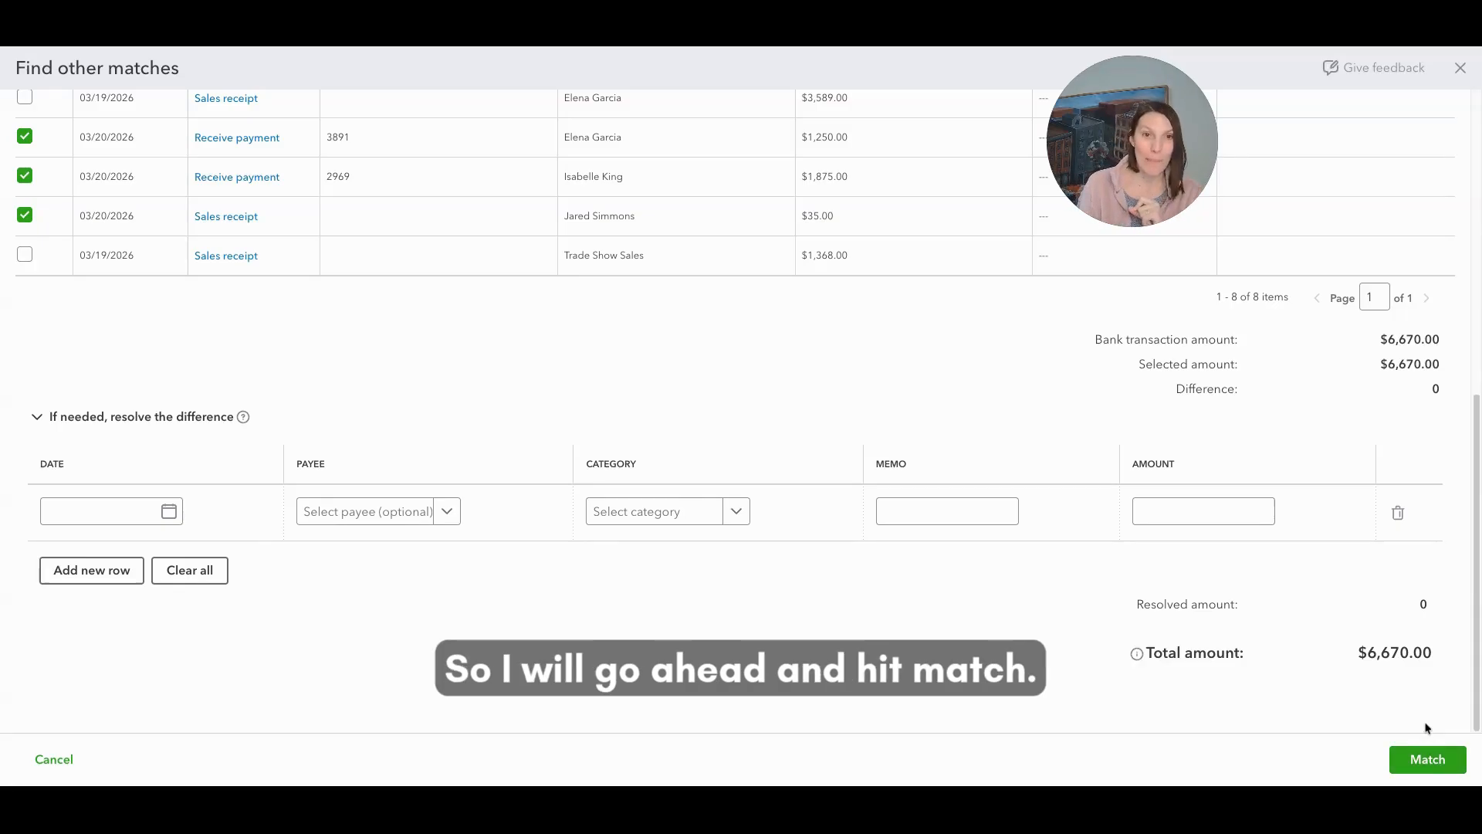
Step: Match the four selected records to the Counter Deposit
left_click(1427, 758)
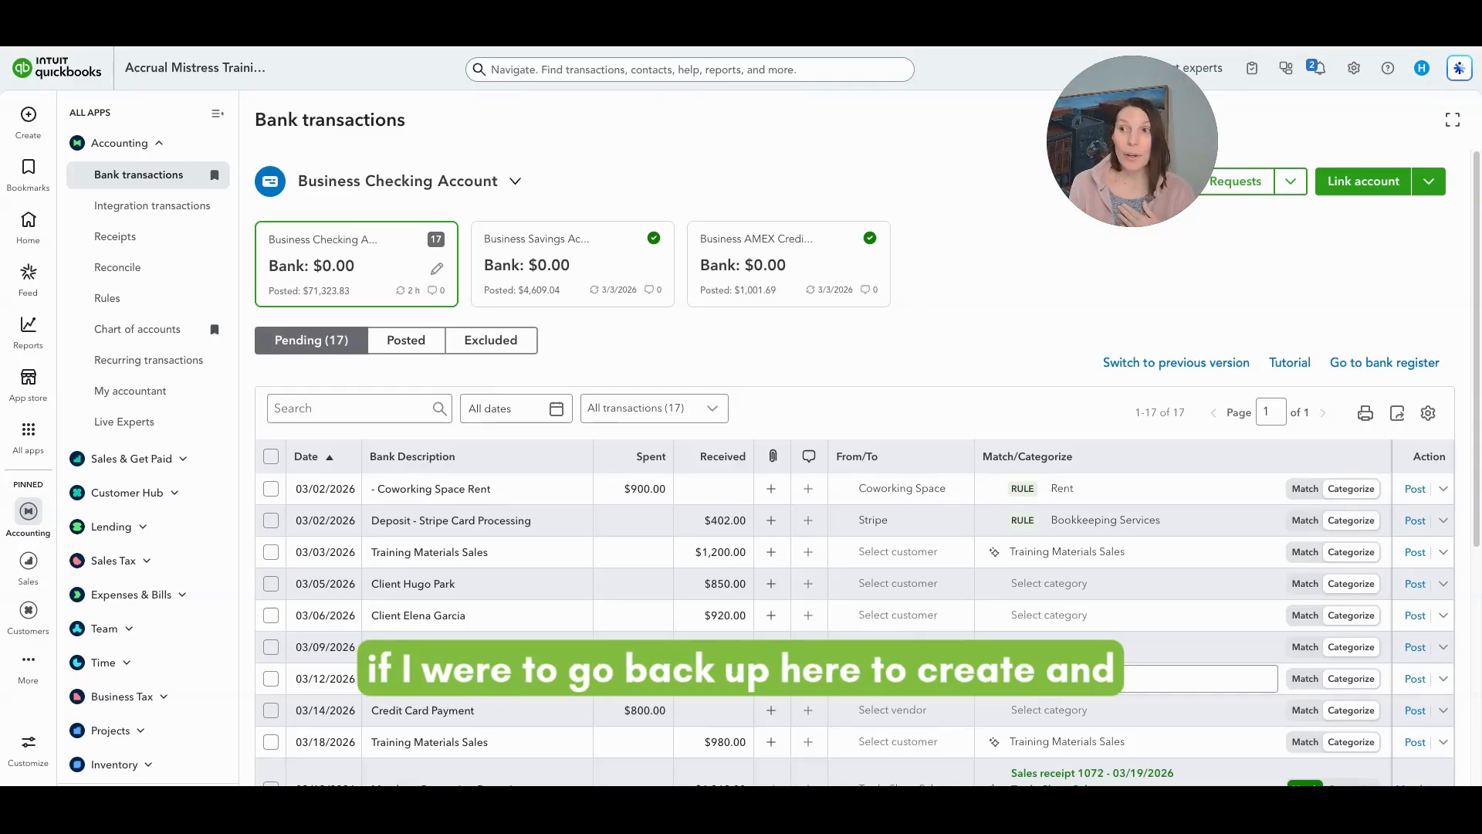
Step: Check a new bank deposit form for remaining undeposited payments, close it, and review the pending bank transactions
left_click(43, 122)
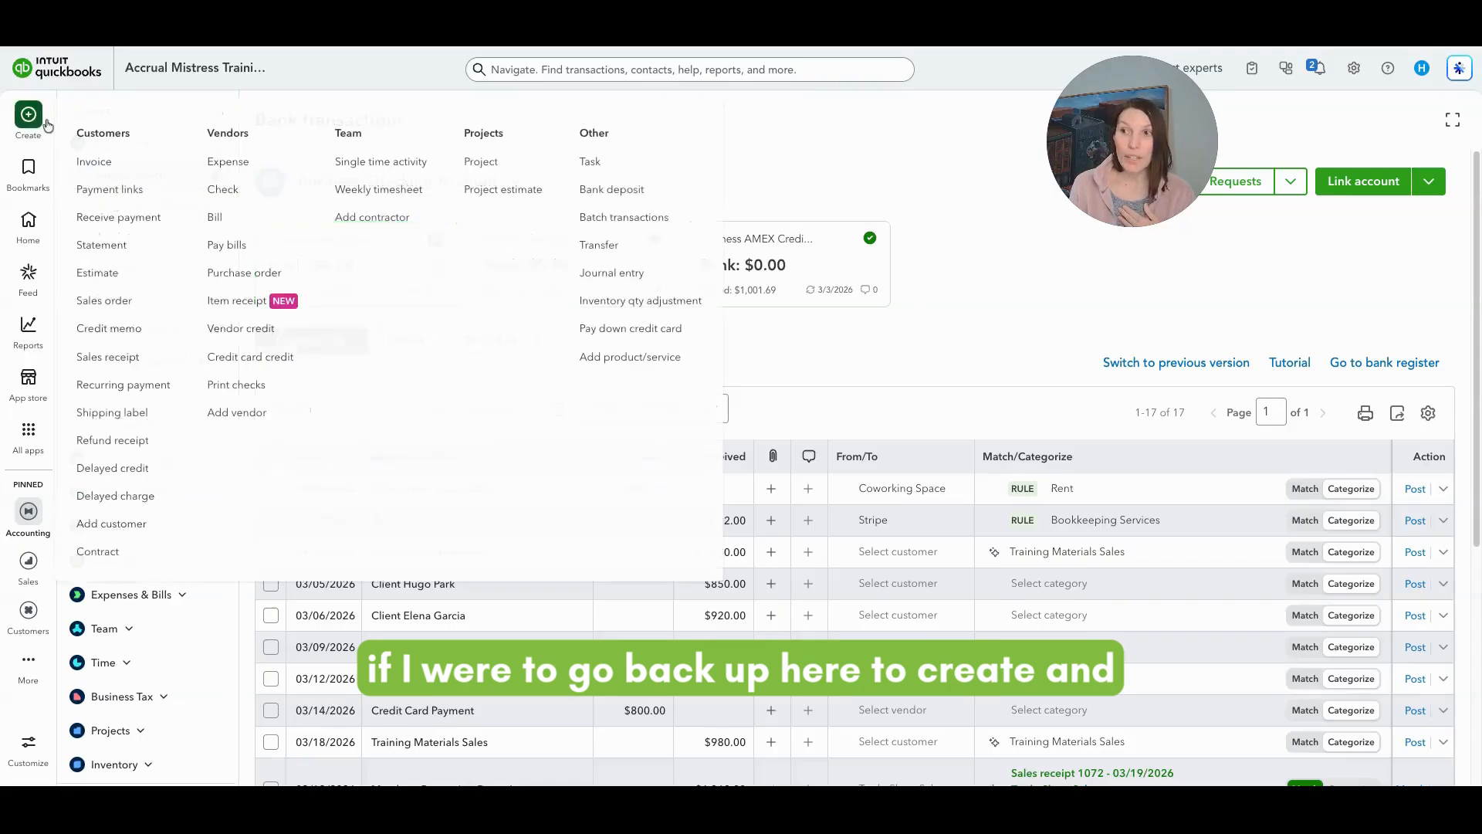
left_click(630, 197)
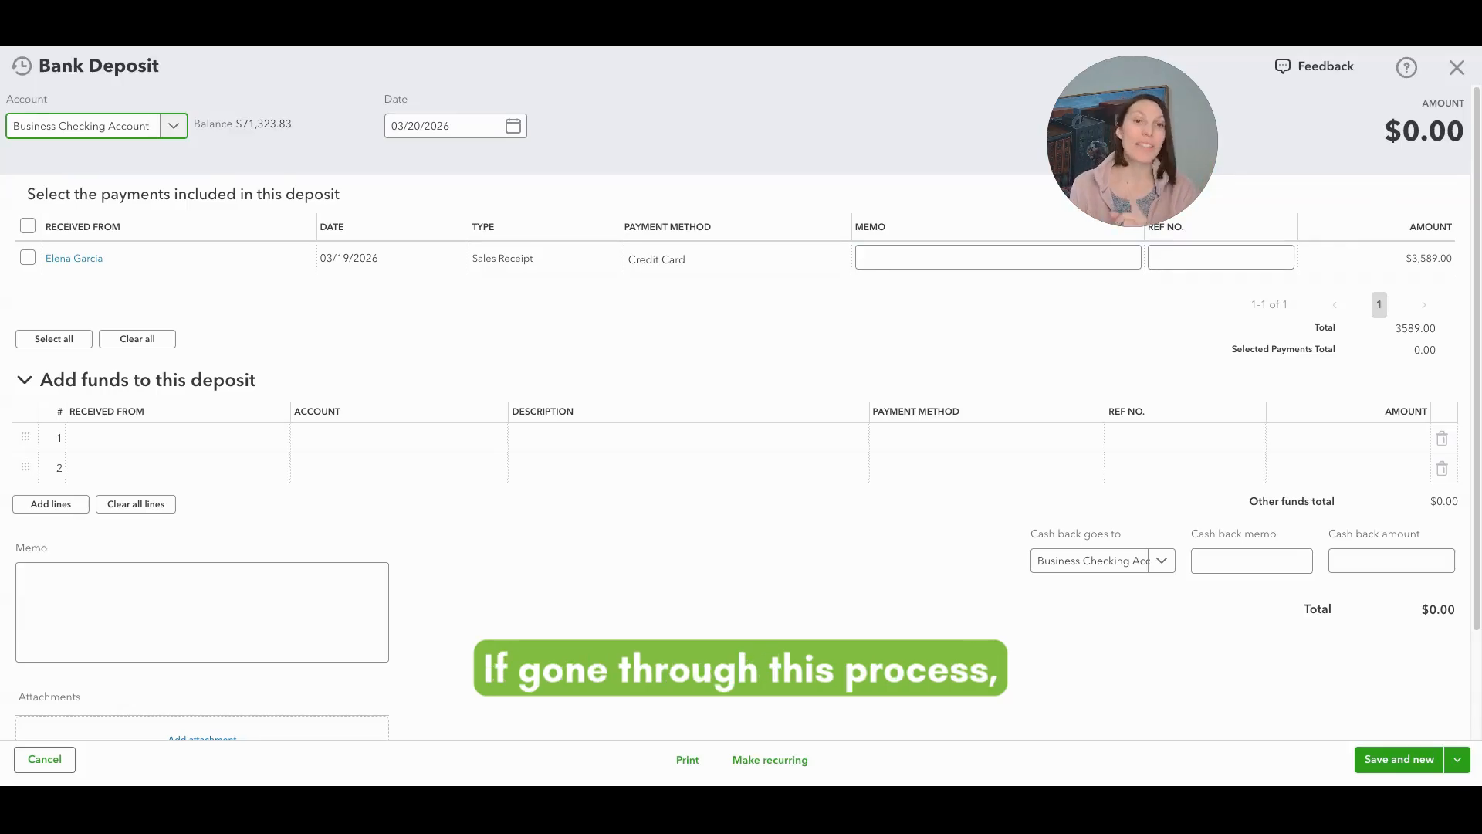
left_click(1460, 71)
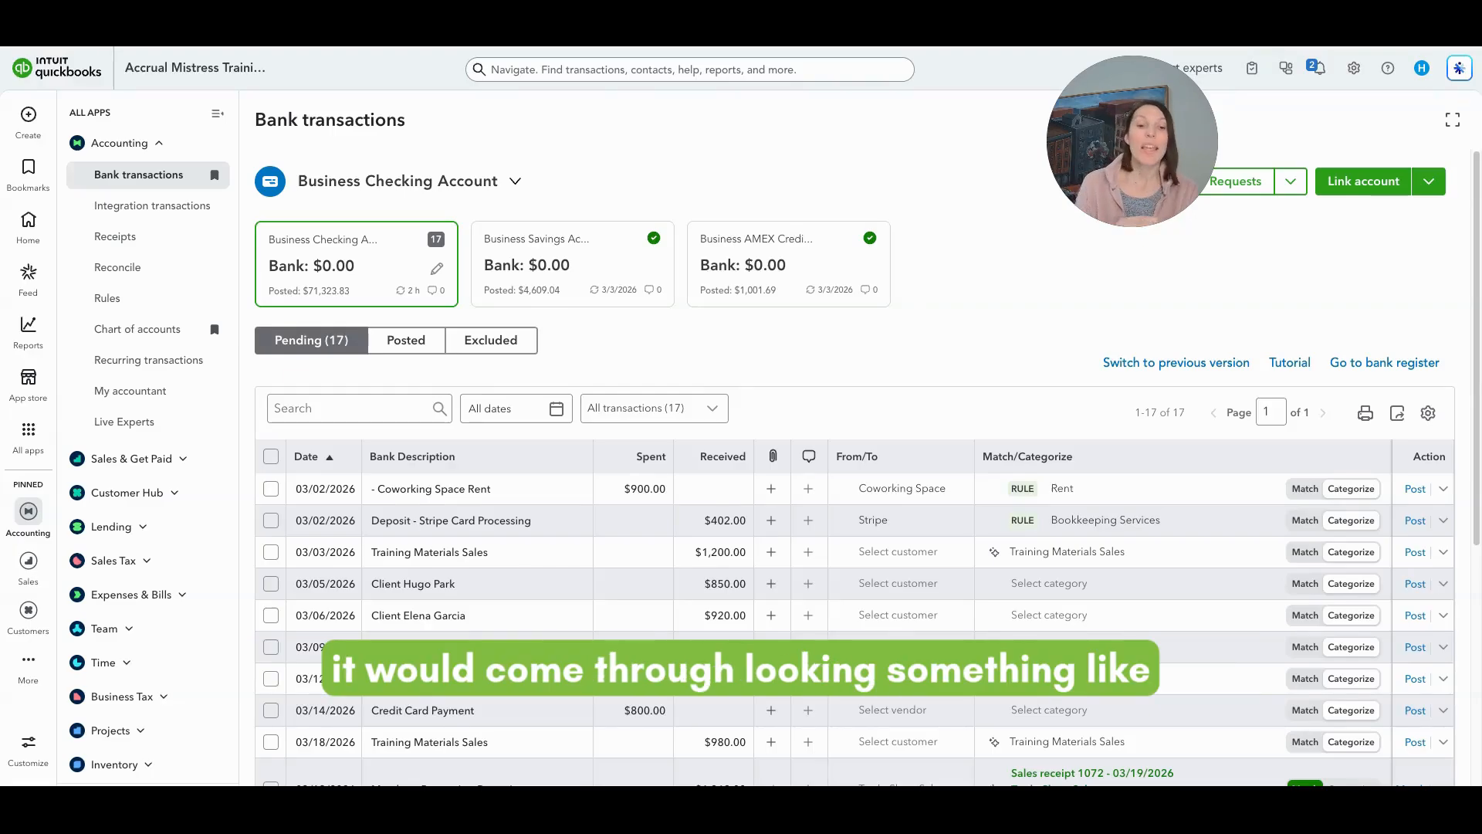
scroll(668, 466, "down", 5)
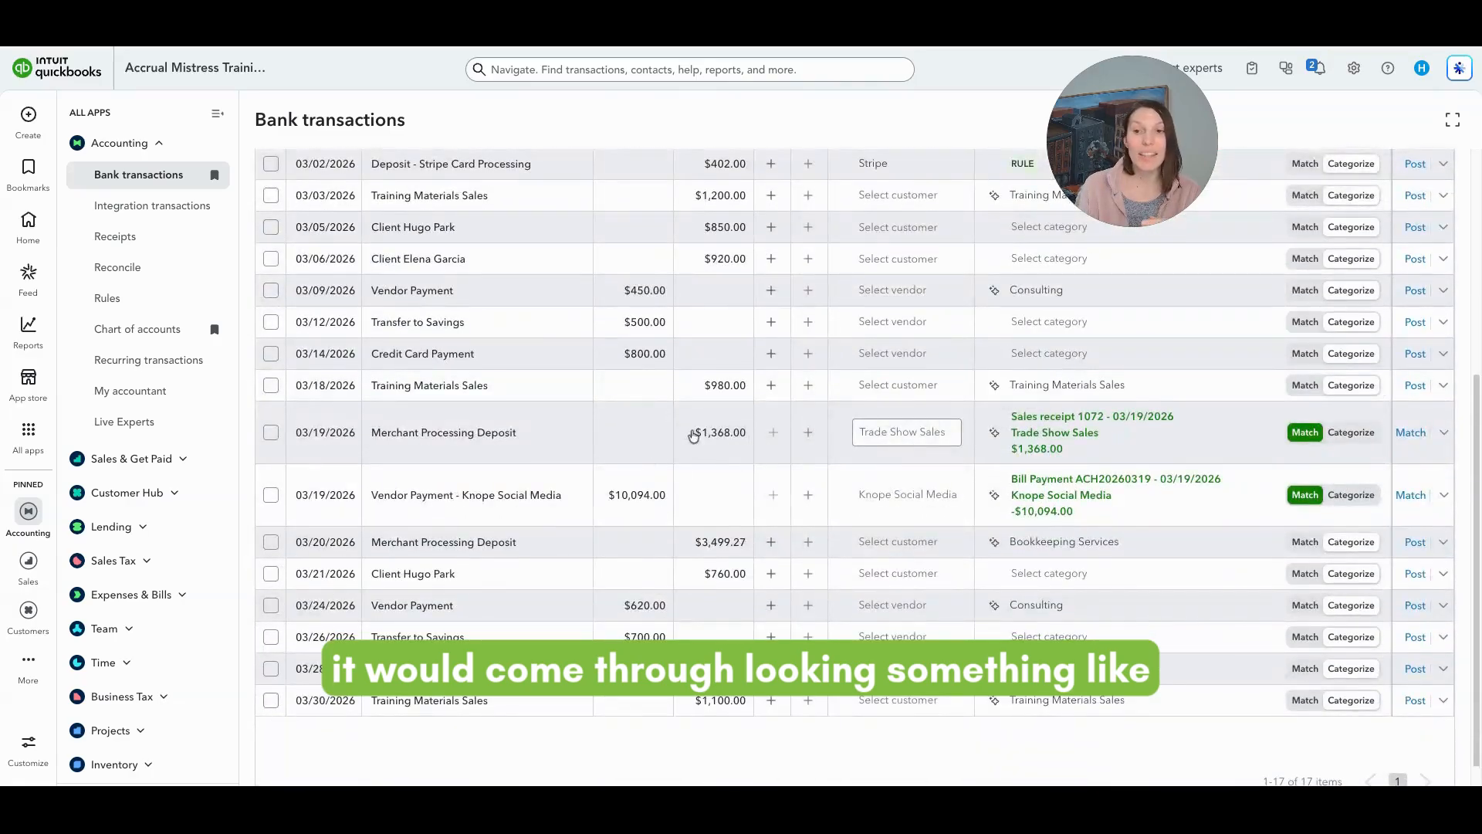